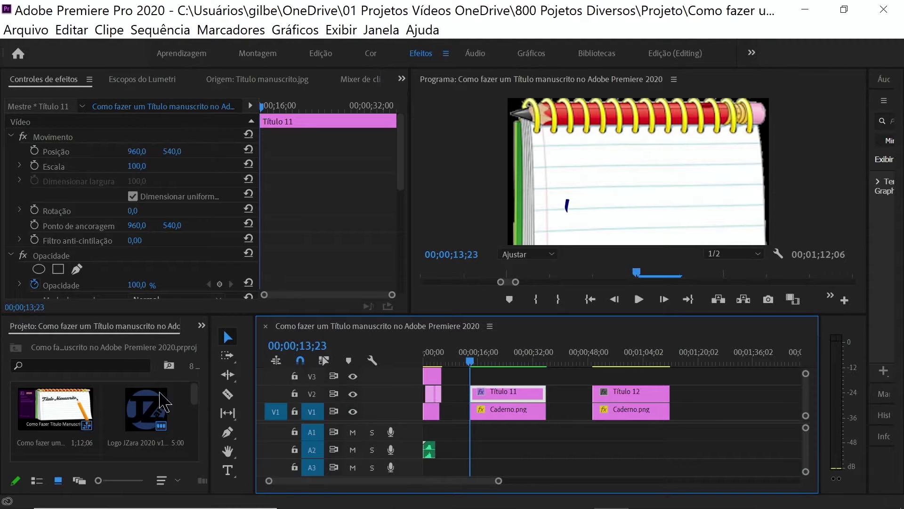
# Step: Watch Título 11 being handwritten, then move to Título 12 to see the full word 'Manuscrito'
pyautogui.moveTo(195, 398); pyautogui.dragTo(195, 454)
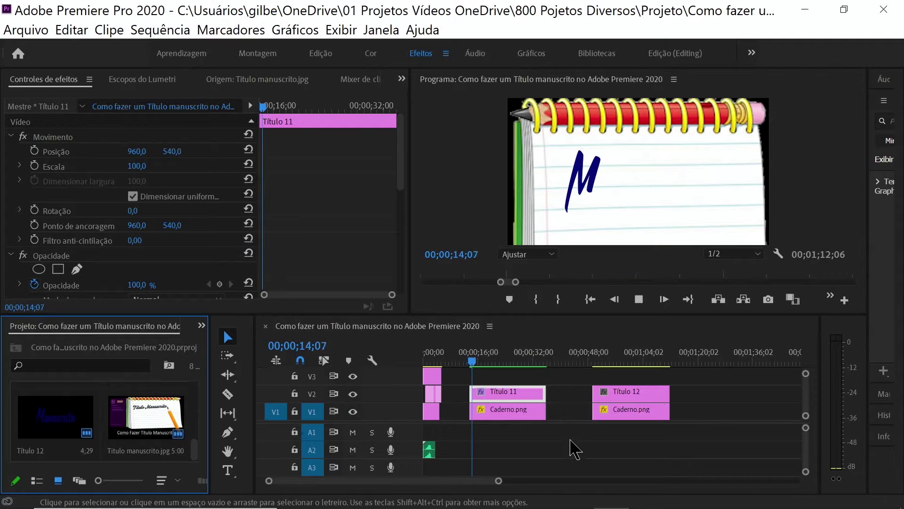
pyautogui.moveTo(596, 362)
pyautogui.mouseDown()
pyautogui.moveTo(646, 398)
pyautogui.moveTo(680, 398)
pyautogui.mouseUp()
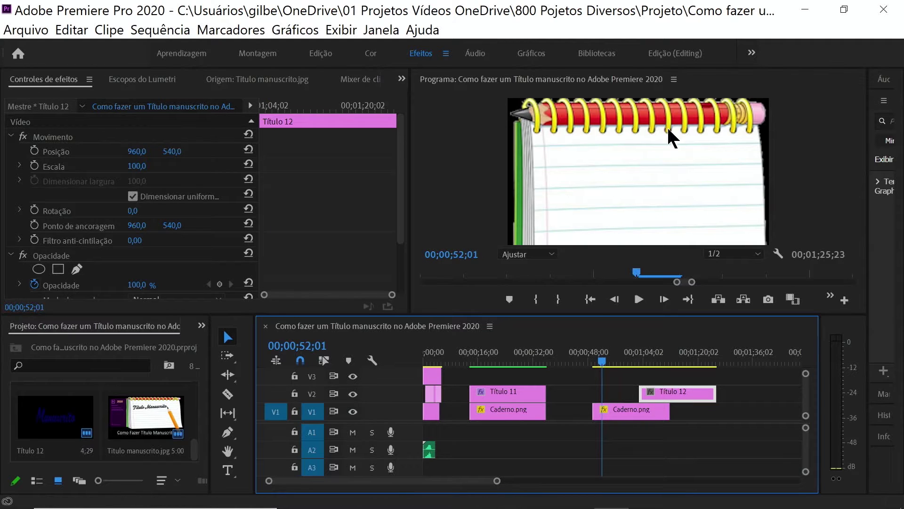
# Step: Align Título 12 with the second Caderno.png clip and park the playhead at 00;00;51;00
pyautogui.moveTo(683, 399); pyautogui.dragTo(634, 401)
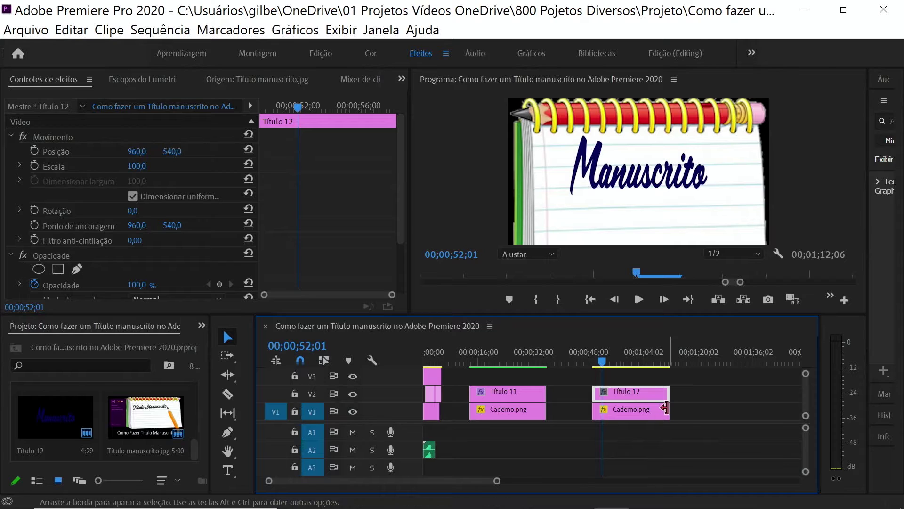
pyautogui.moveTo(601, 364); pyautogui.dragTo(599, 363)
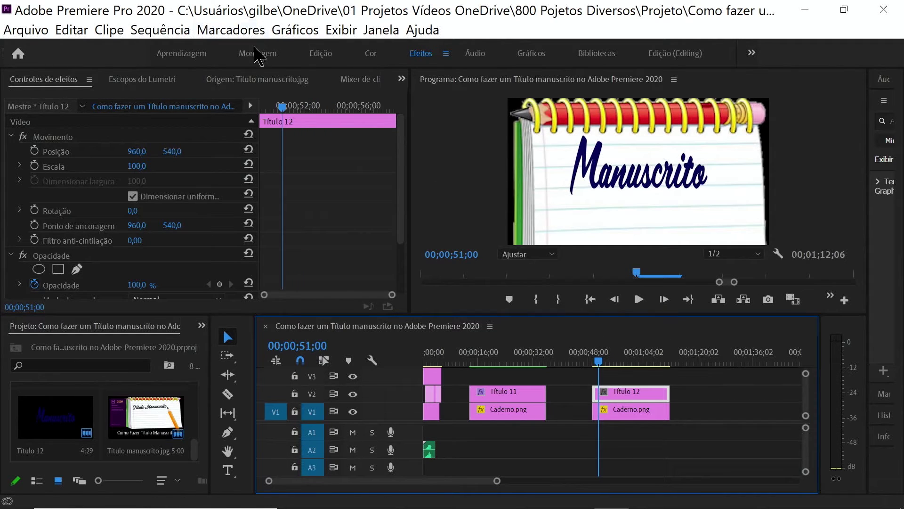
# Step: In the Edição workspace, search 'escreve' and apply Gerar > Escrever to Título 12
pyautogui.click(318, 54)
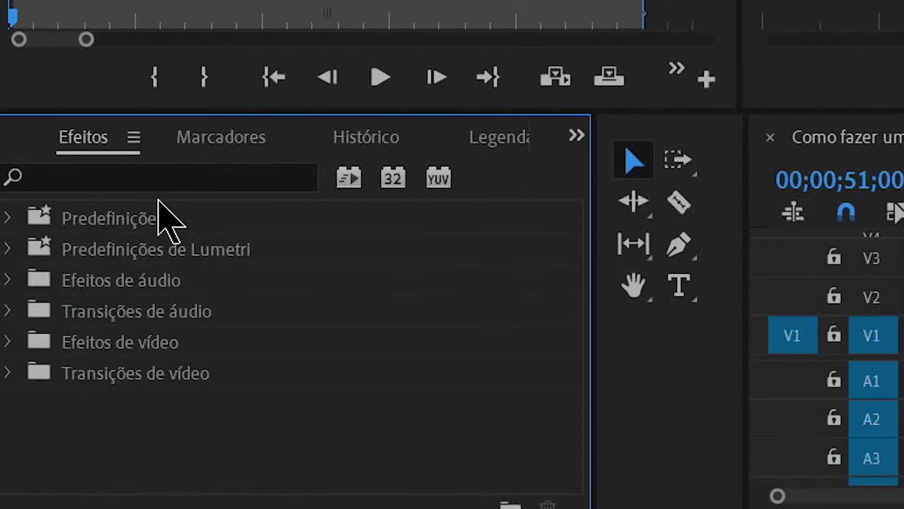
pyautogui.click(135, 178)
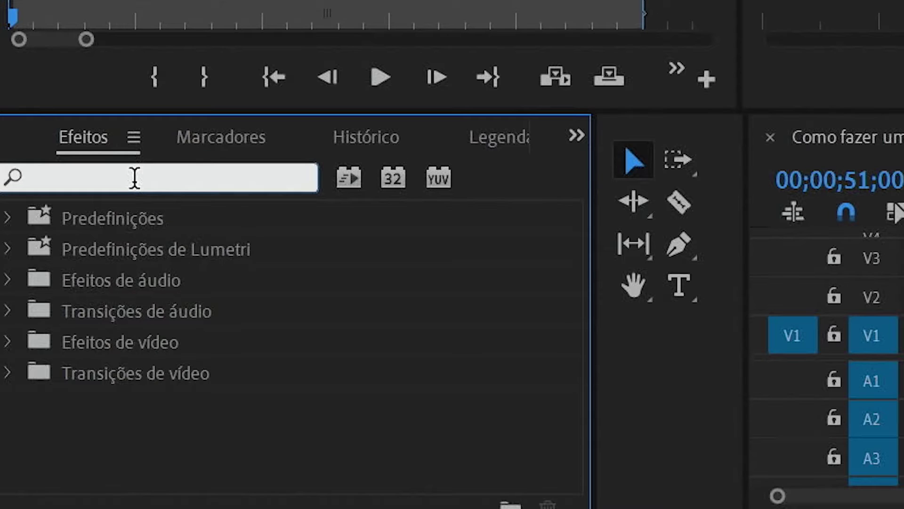
pyautogui.write('escrer')
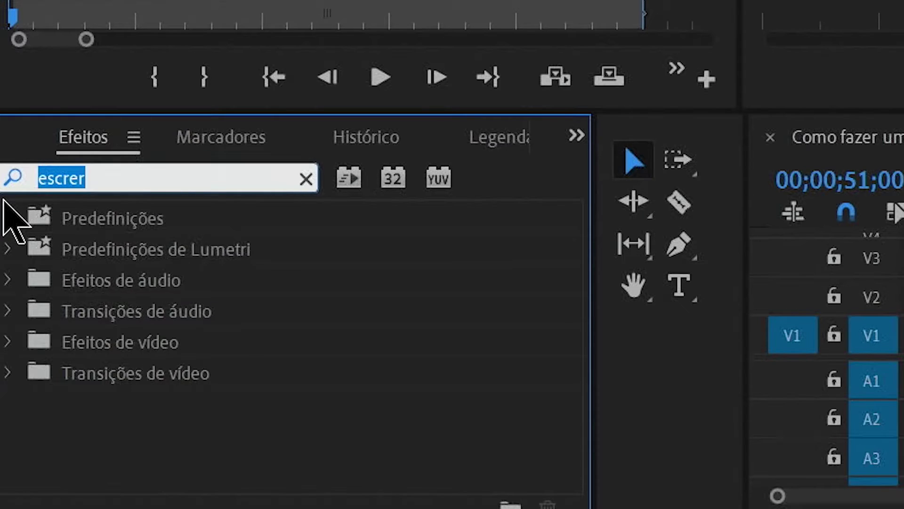
pyautogui.write('escreve')
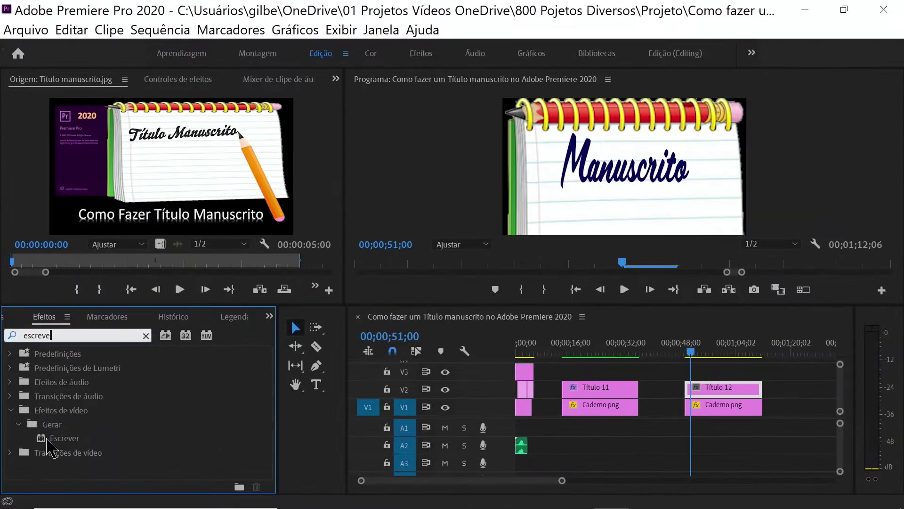
pyautogui.click(48, 439)
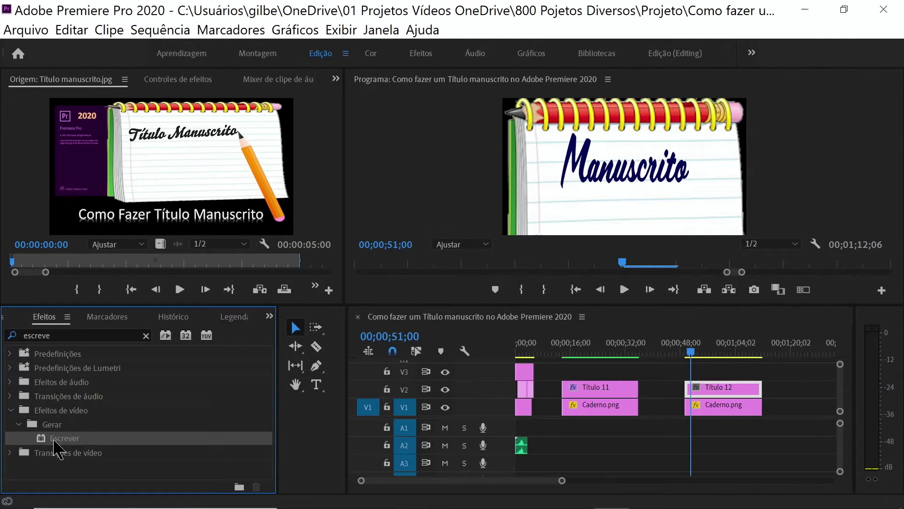
pyautogui.moveTo(53, 441); pyautogui.dragTo(716, 389)
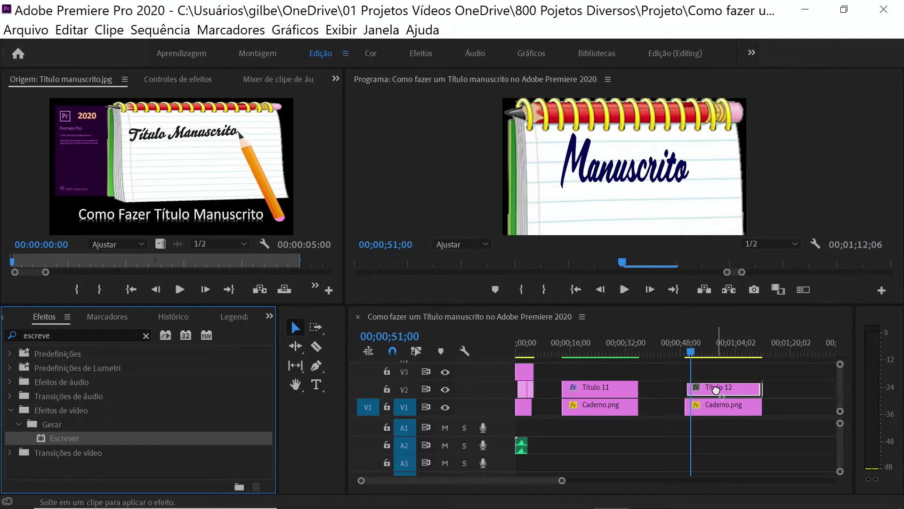
pyautogui.moveTo(716, 389); pyautogui.dragTo(715, 390)
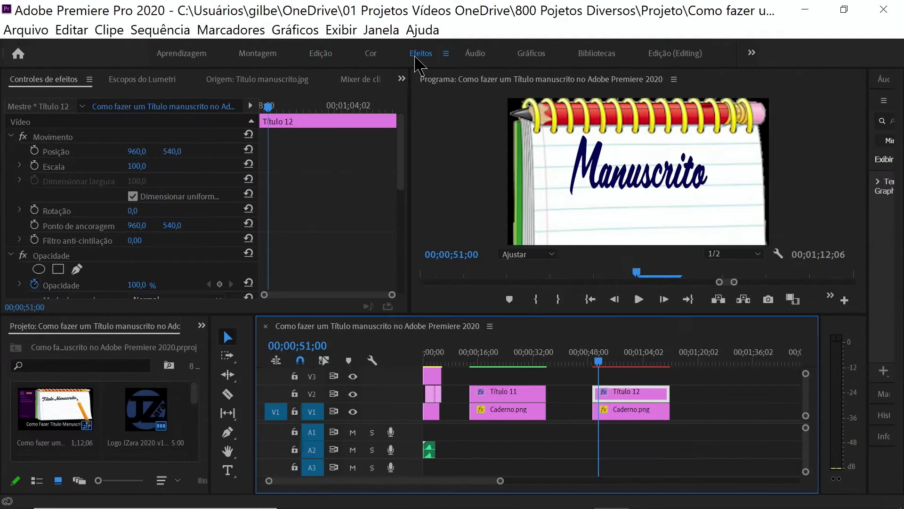
# Step: Set the Escrever brush colour to red and Tamanho do pincel to 43
pyautogui.moveTo(396, 174); pyautogui.dragTo(394, 231)
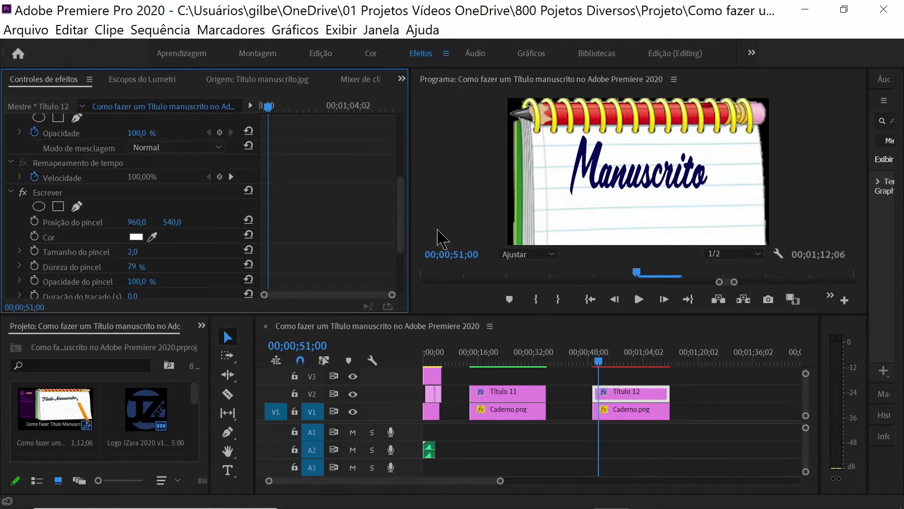
pyautogui.click(137, 236)
pyautogui.press('Return')
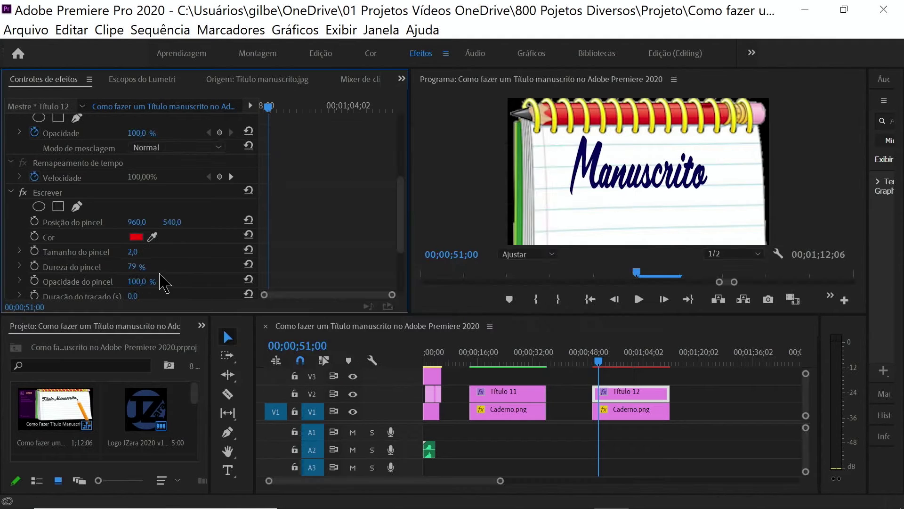
pyautogui.moveTo(132, 254); pyautogui.dragTo(167, 257)
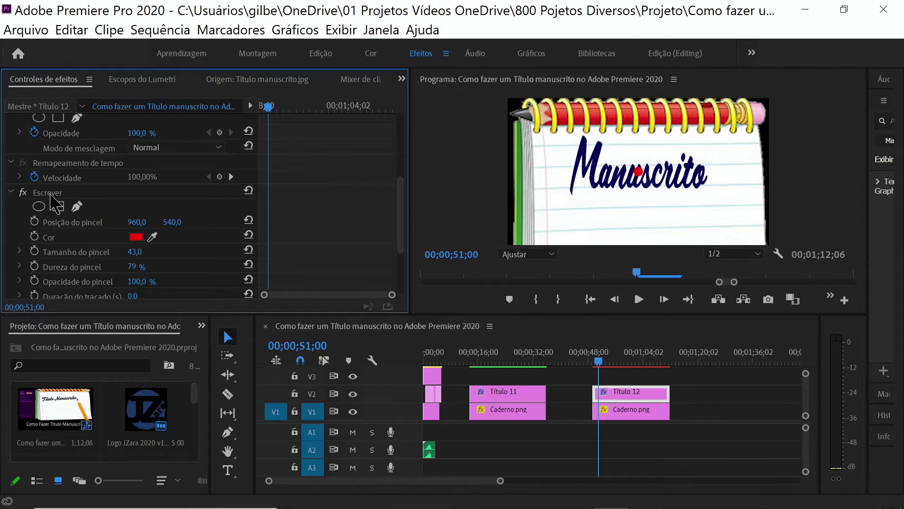
# Step: Place the Escrever brush at the top of the M, Posição do pincel 548,2 / 356,9
pyautogui.click(51, 194)
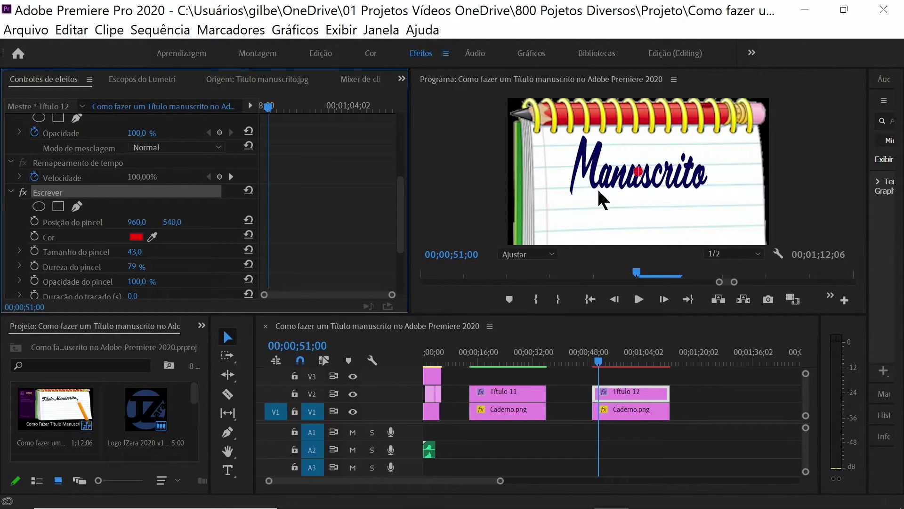
pyautogui.click(470, 193)
pyautogui.press('`')
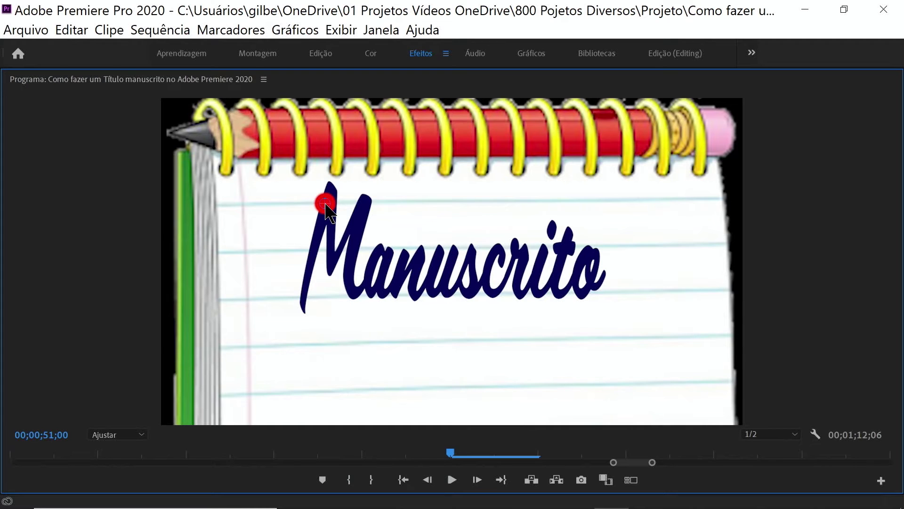
pyautogui.press('`')
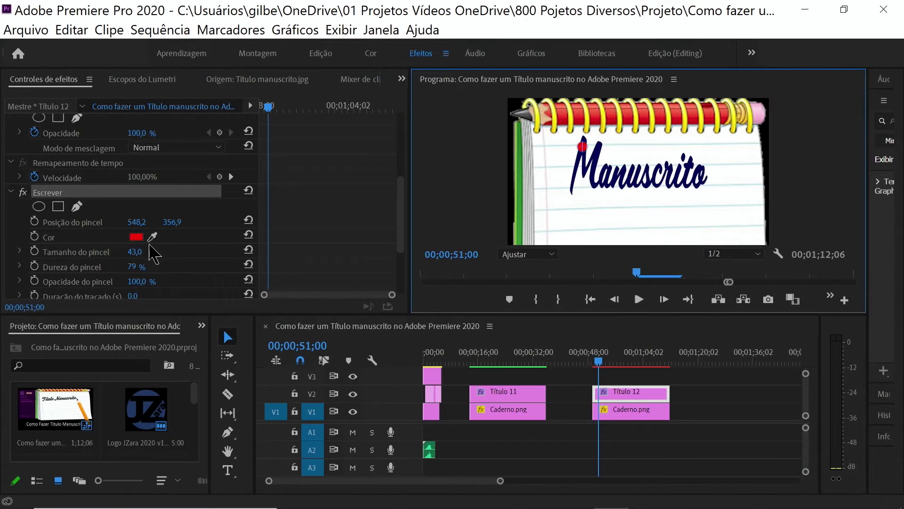
pyautogui.click(136, 252)
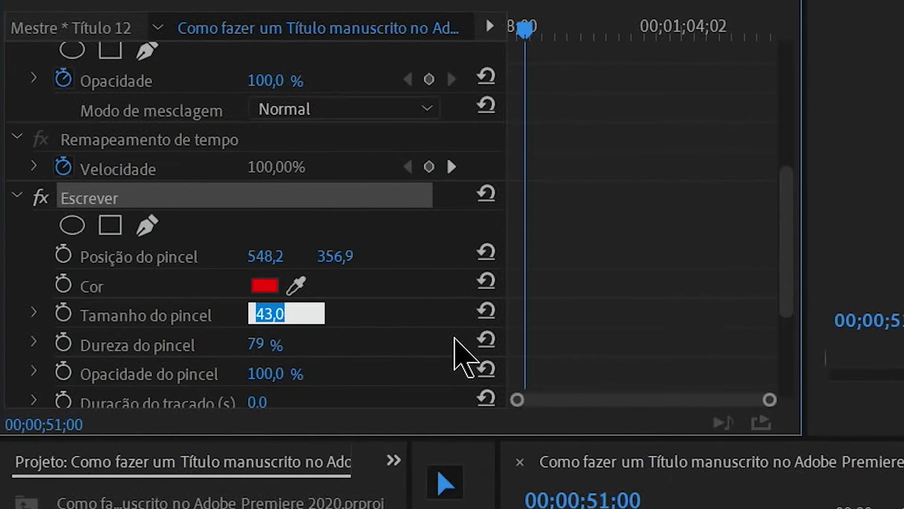
# Step: Set the Escrever brush size to 30 and brush spacing to 0,5
pyautogui.write('30')
pyautogui.press('Return')
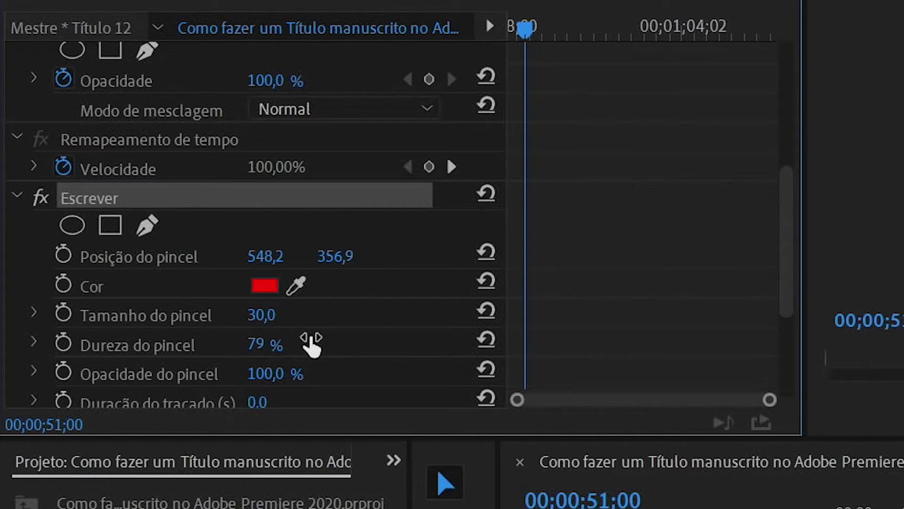
pyautogui.moveTo(788, 226); pyautogui.dragTo(788, 289)
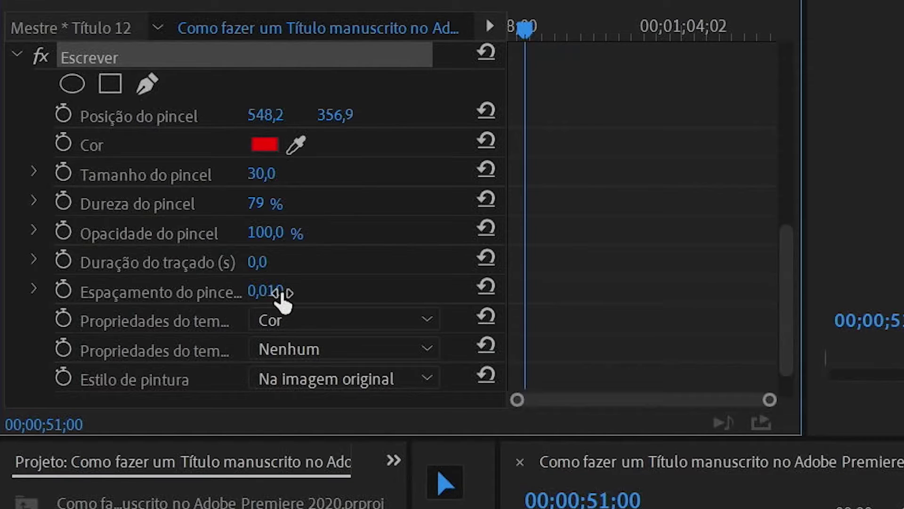
pyautogui.click(281, 300)
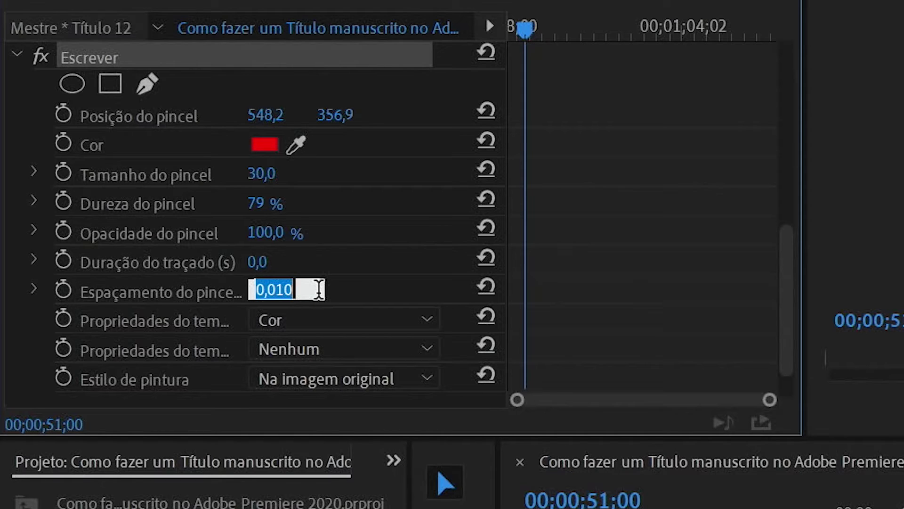
pyautogui.click(319, 288)
pyautogui.press('BackSpace')
pyautogui.press('BackSpace')
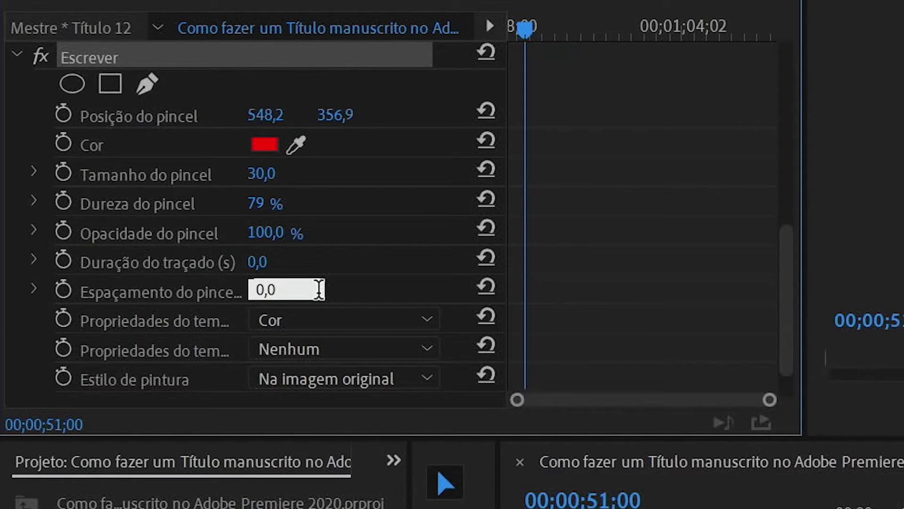
pyautogui.write('5')
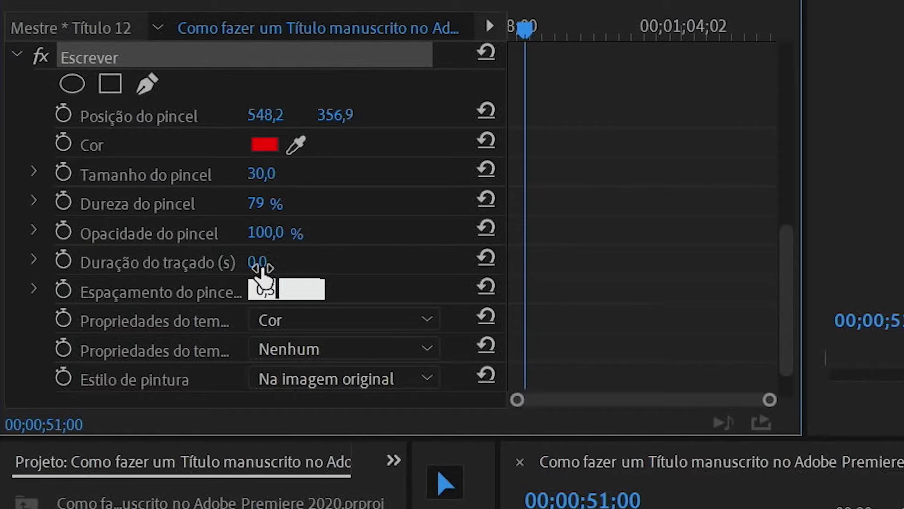
pyautogui.press('Return')
# Step: Set Duração do traçado to 10 seconds
pyautogui.click(260, 266)
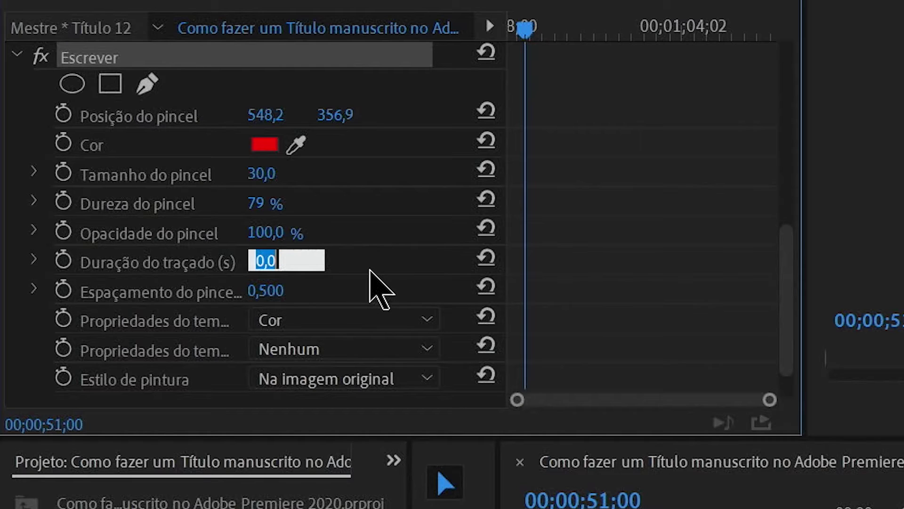
pyautogui.write('10')
pyautogui.press('Return')
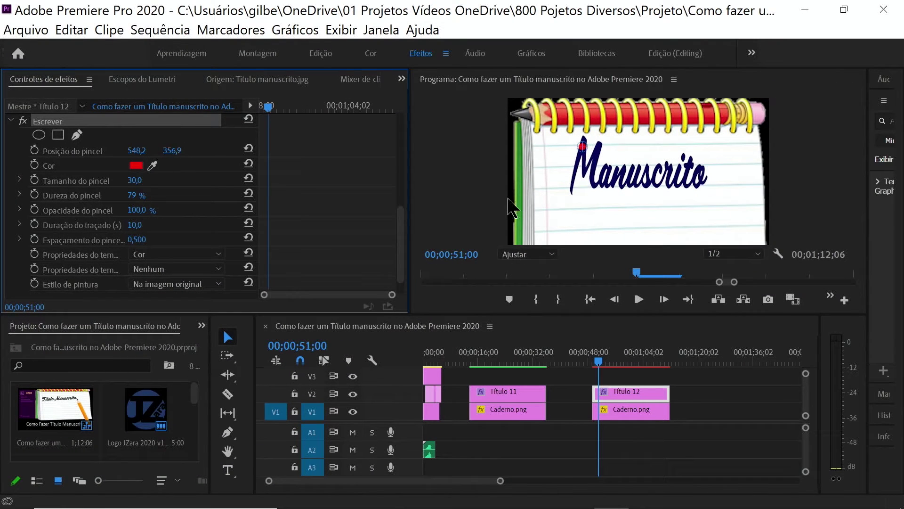
# Step: Start the brush at the M's base (464,3 / 683,5) with a first Posição keyframe at 51;00
pyautogui.click(488, 183)
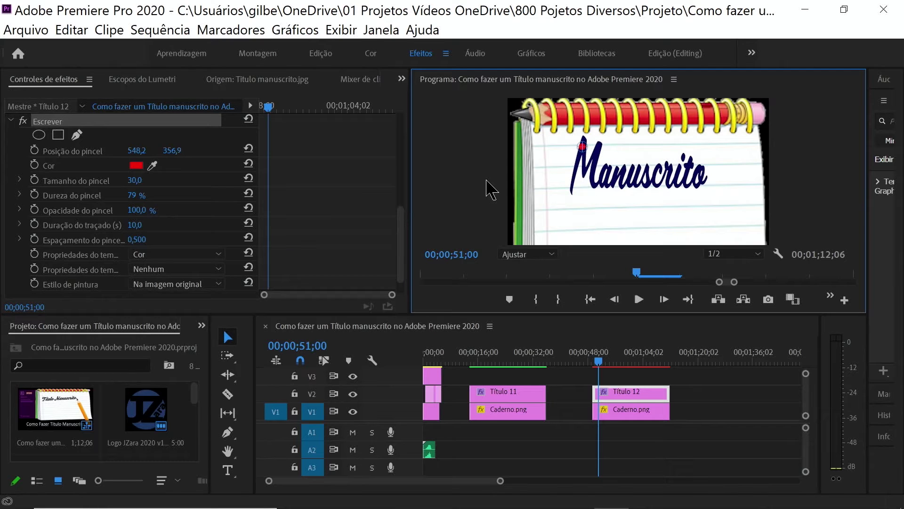
pyautogui.press('`')
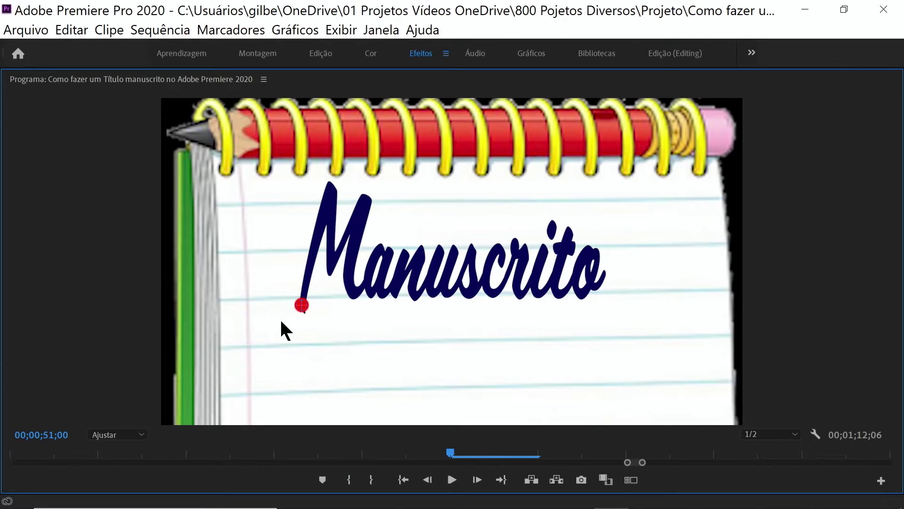
pyautogui.press('`')
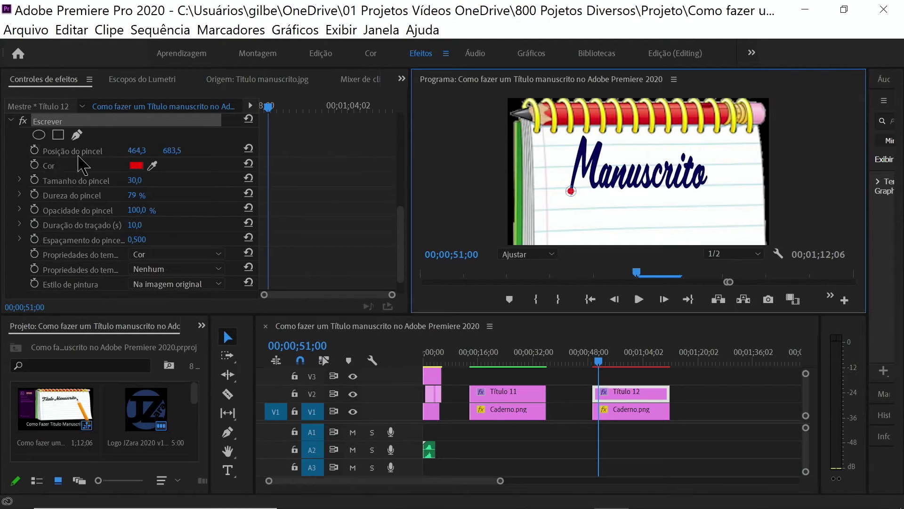
pyautogui.click(34, 150)
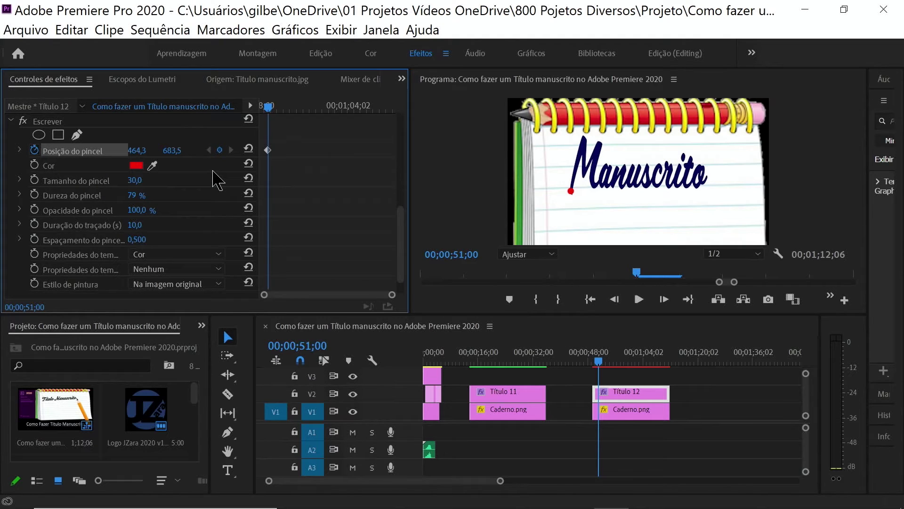
# Step: Add a brush-position keyframe at the clip start and maximize the Program monitor
pyautogui.moveTo(270, 113); pyautogui.dragTo(252, 116)
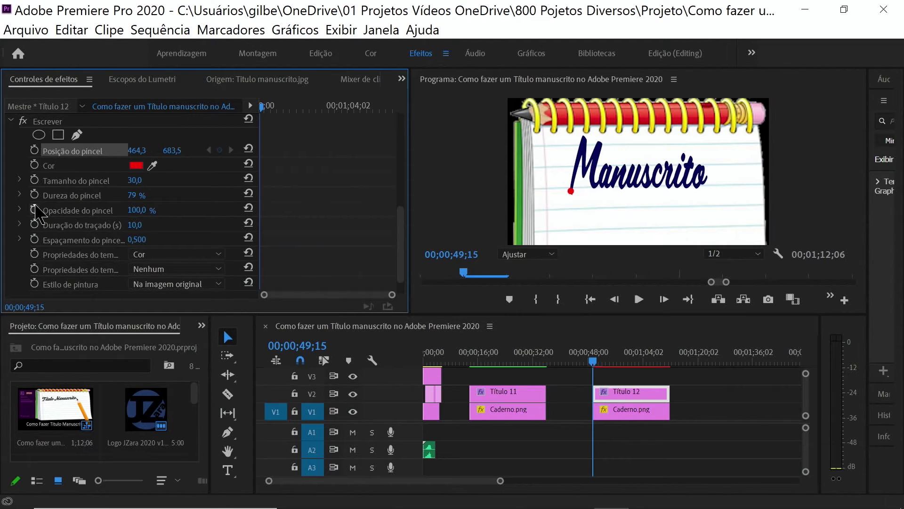
pyautogui.click(34, 150)
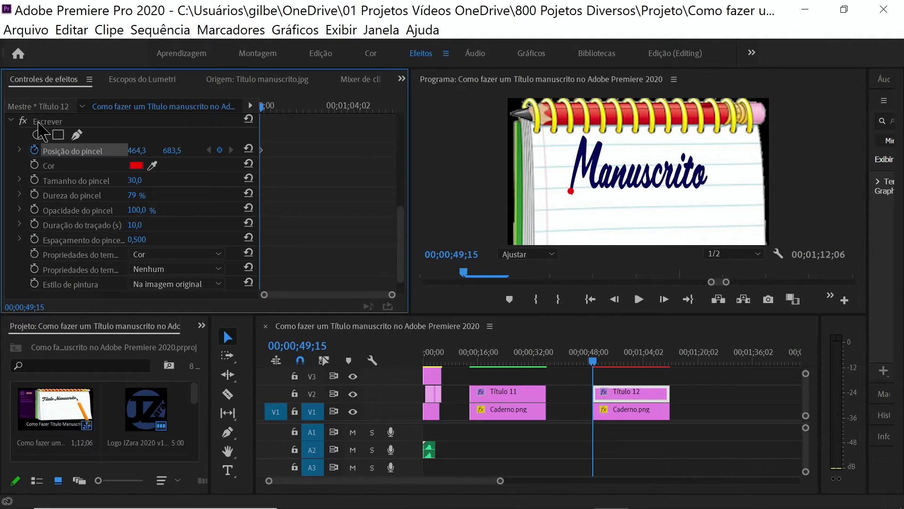
pyautogui.click(35, 124)
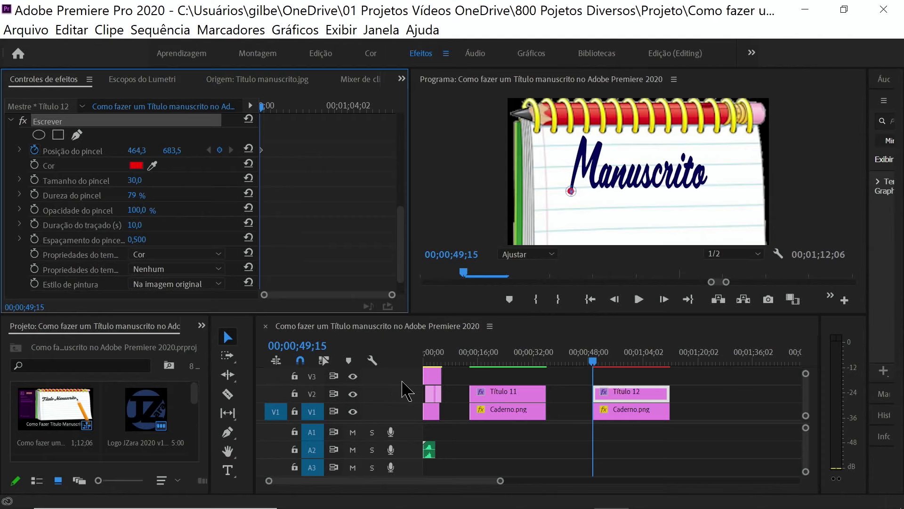
pyautogui.press('`')
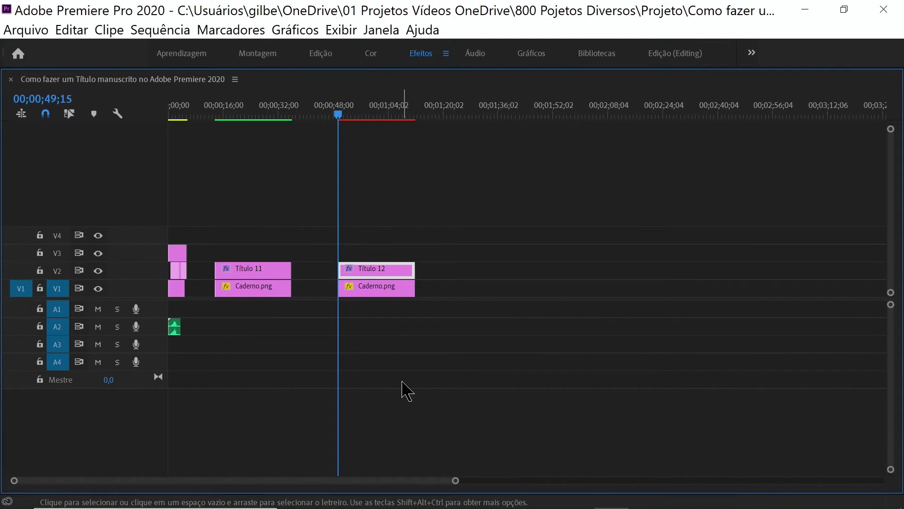
pyautogui.press('`')
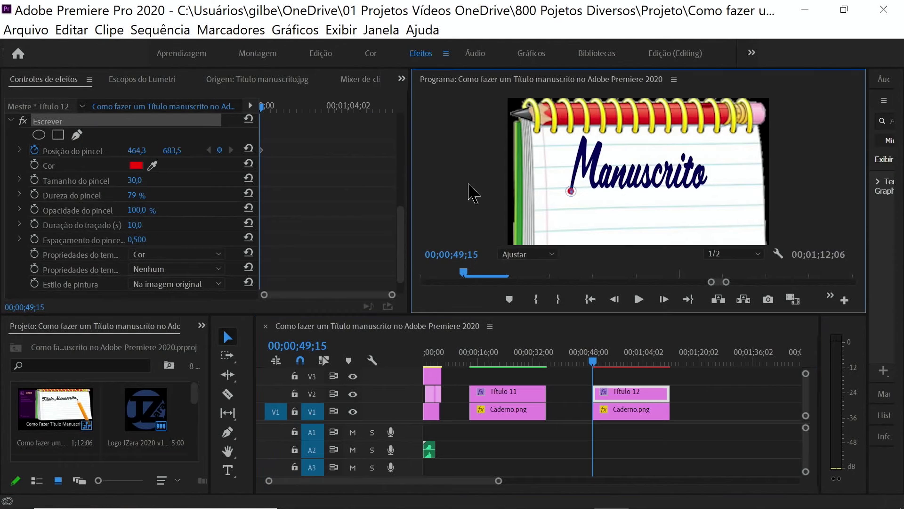
pyautogui.press('`')
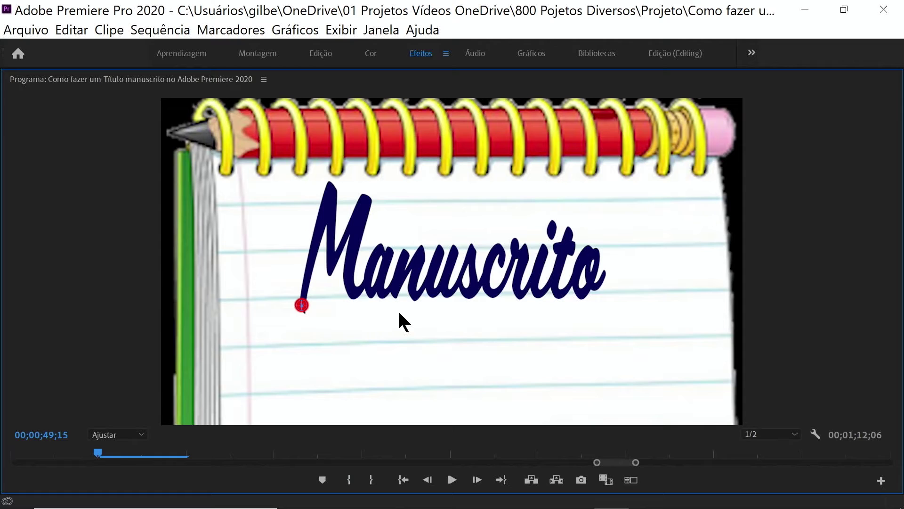
# Step: Keyframe the brush frame by frame from the foot of the M up its first stroke
pyautogui.press('Right')
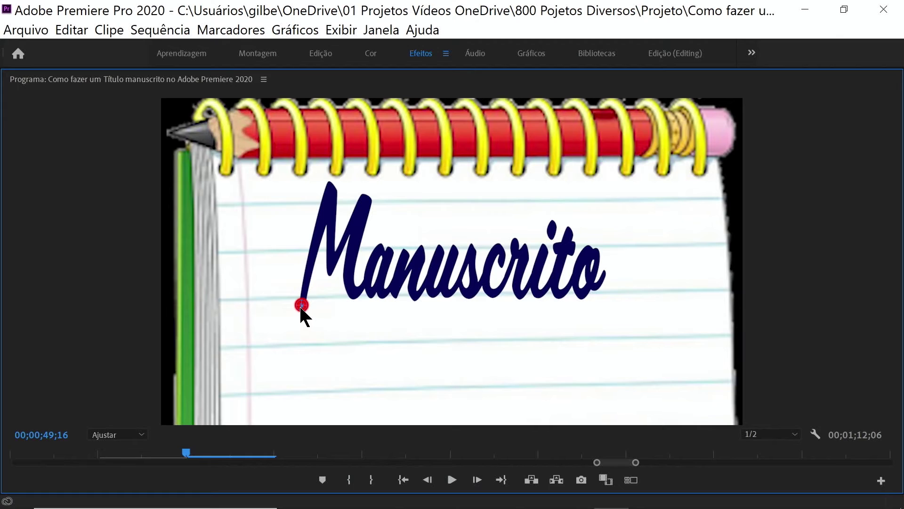
pyautogui.click(302, 312)
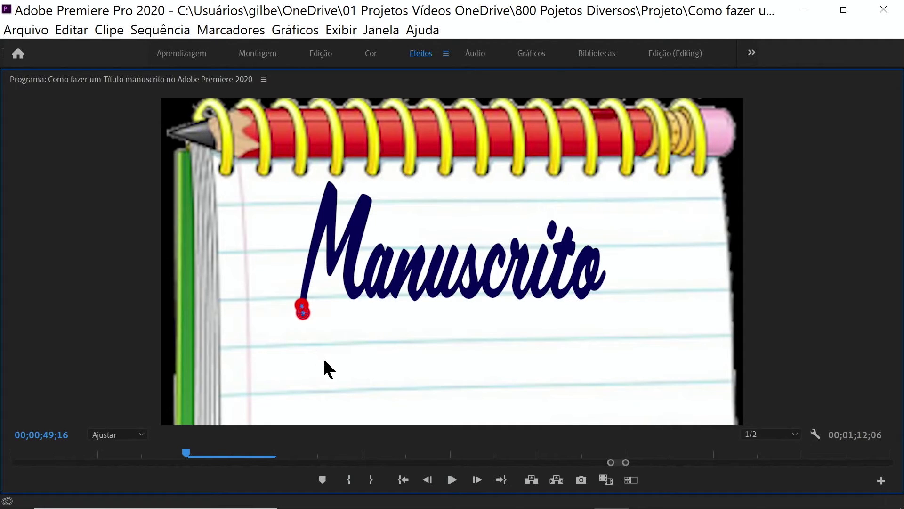
pyautogui.press('Right')
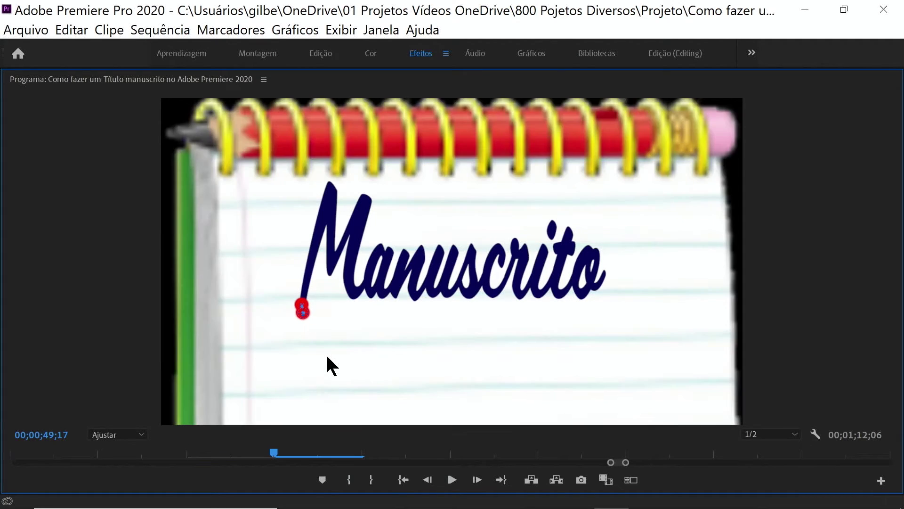
pyautogui.press('Right')
pyautogui.click(311, 262)
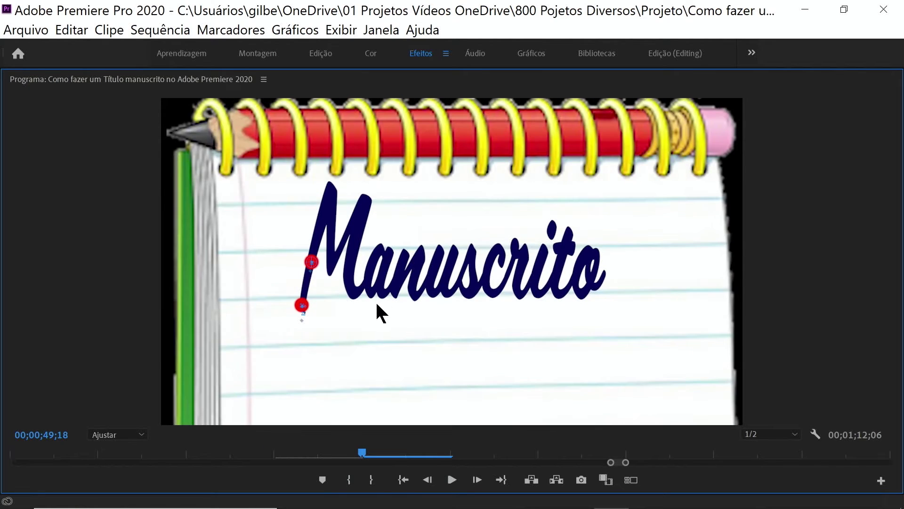
pyautogui.moveTo(311, 261); pyautogui.dragTo(330, 193)
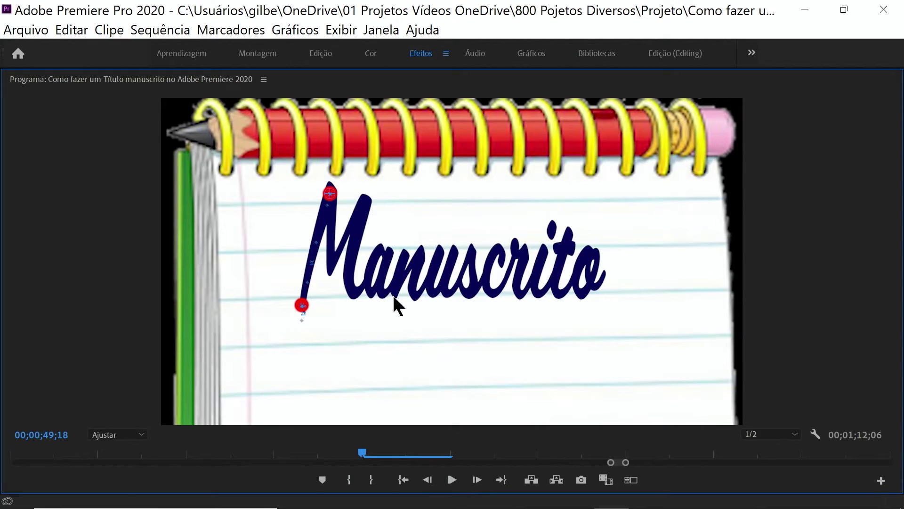
# Step: Keyframe the brush down the M's downstroke and back up to the right
pyautogui.press('Right')
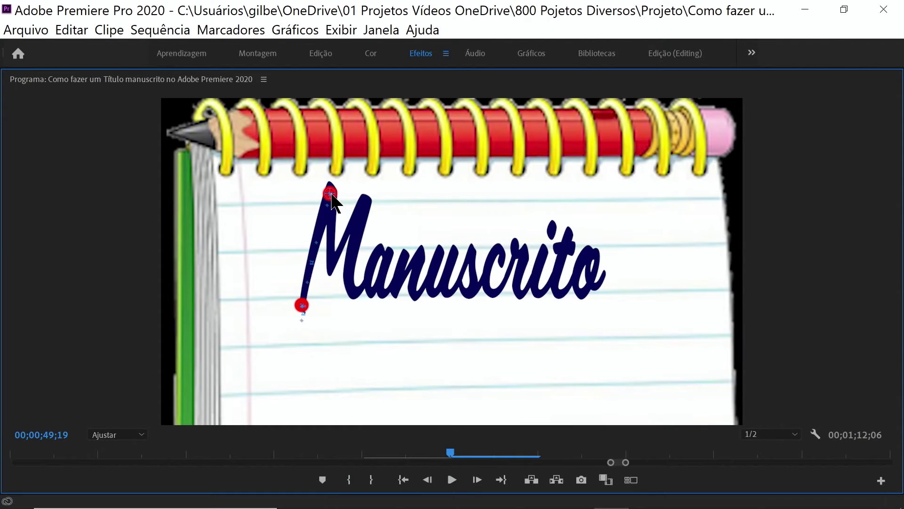
pyautogui.moveTo(331, 194); pyautogui.dragTo(331, 218)
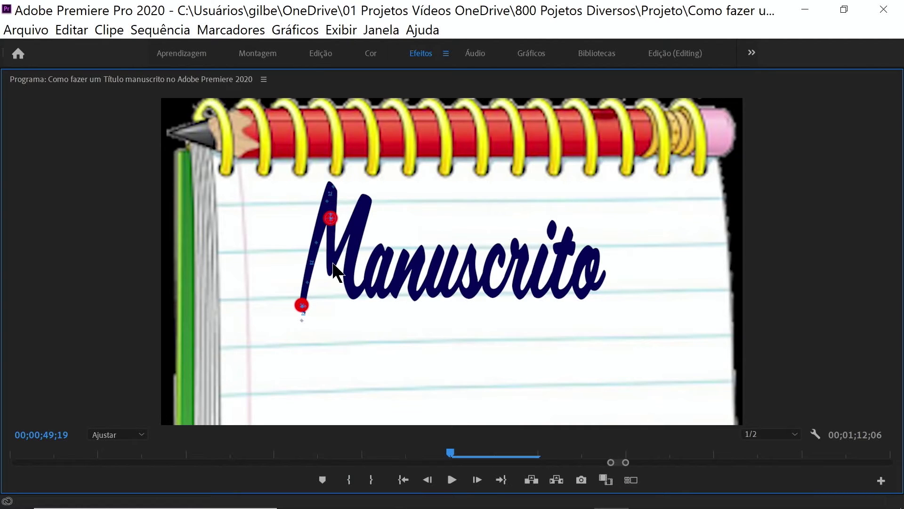
pyautogui.press('Right')
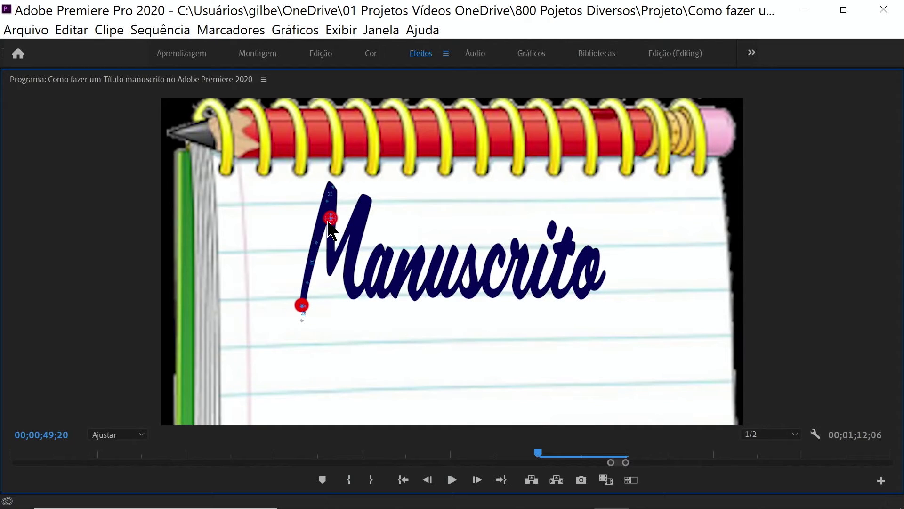
pyautogui.moveTo(331, 218); pyautogui.dragTo(329, 244)
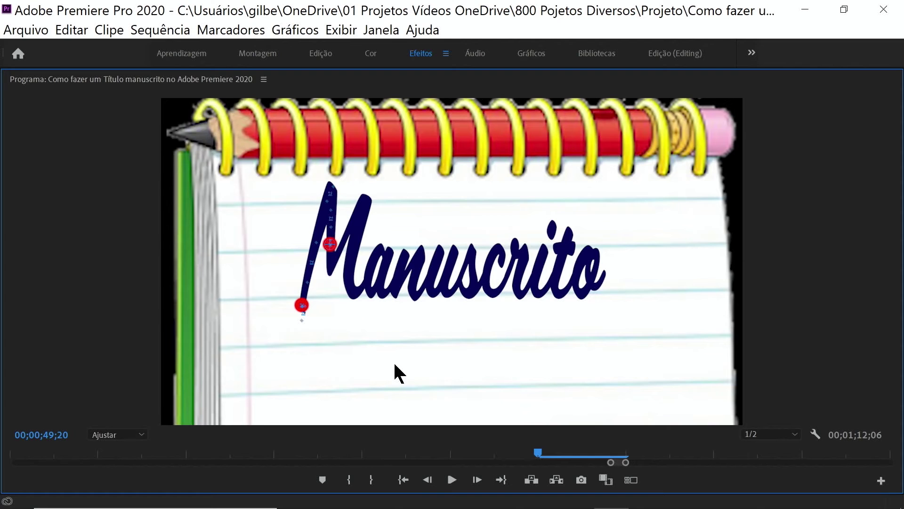
pyautogui.press('Right')
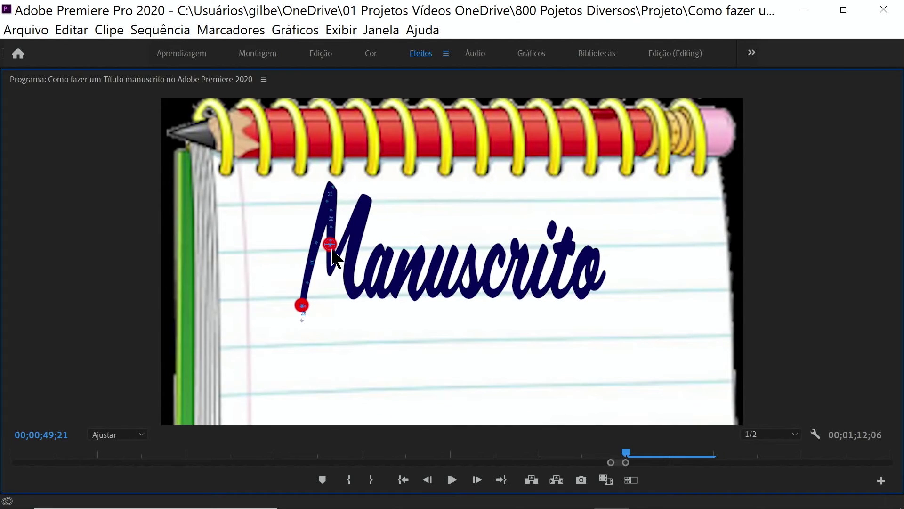
pyautogui.moveTo(332, 249); pyautogui.dragTo(332, 267)
pyautogui.press('Right')
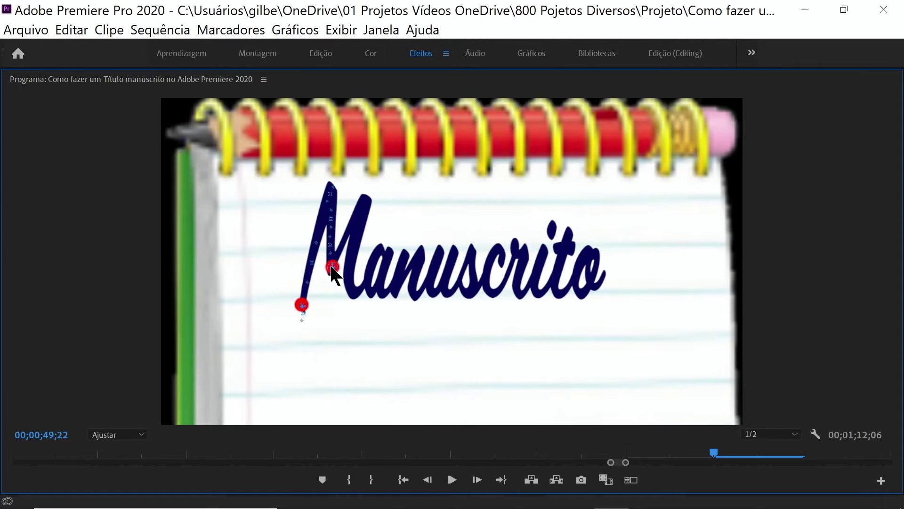
pyautogui.moveTo(331, 266); pyautogui.dragTo(340, 248)
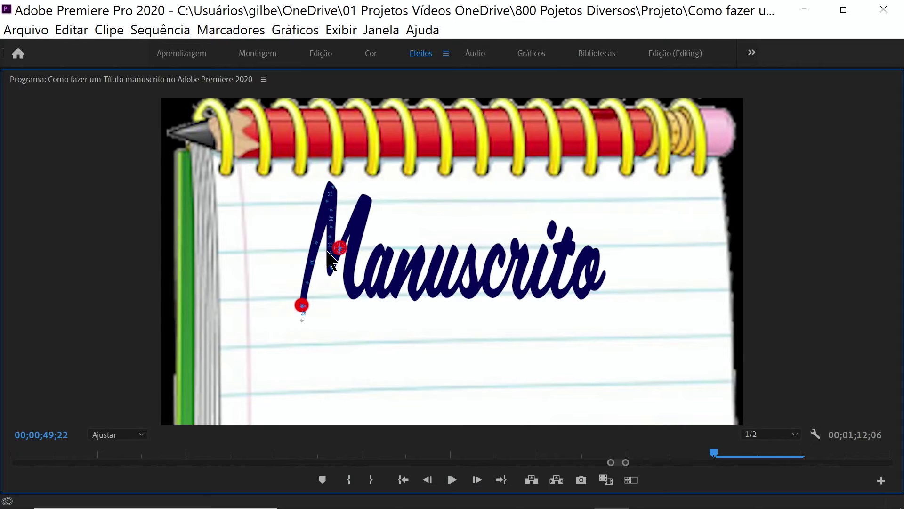
# Step: Trace the brush across the rest of Manuscrito, ending at 1290,1 / 429,2
pyautogui.press('Right')
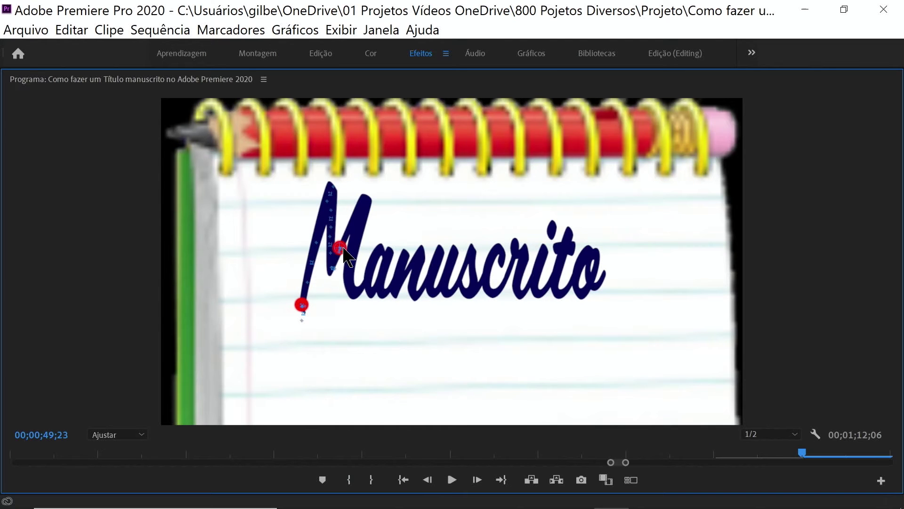
pyautogui.moveTo(345, 255)
pyautogui.mouseDown()
pyautogui.moveTo(389, 306)
pyautogui.moveTo(503, 267)
pyautogui.moveTo(537, 299)
pyautogui.moveTo(591, 273)
pyautogui.moveTo(606, 283)
pyautogui.mouseUp()
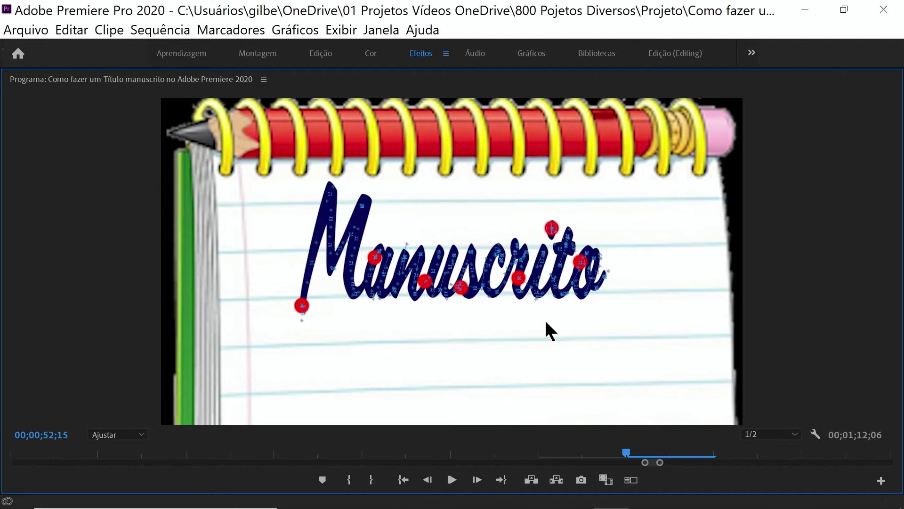
pyautogui.press('`')
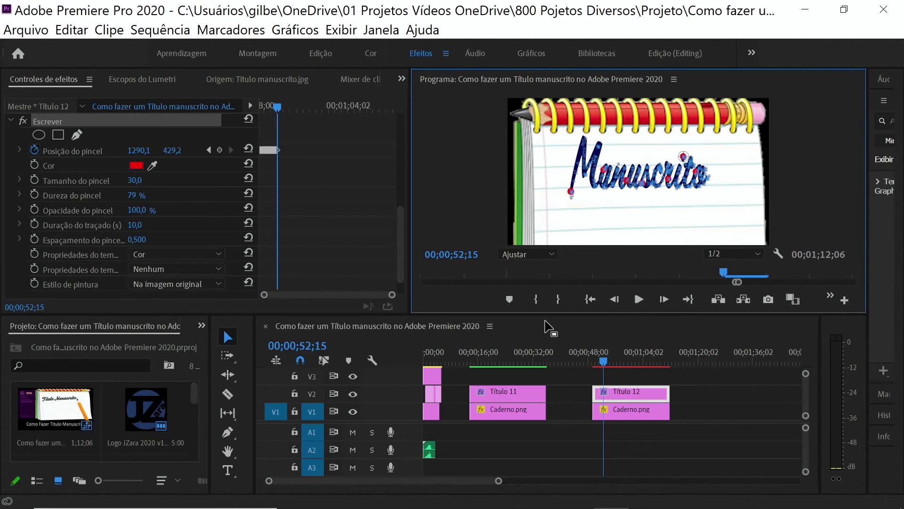
# Step: Play Título 12 to check the red brush dots following Manuscrito, then rewind near 51;00
pyautogui.moveTo(608, 361); pyautogui.dragTo(597, 362)
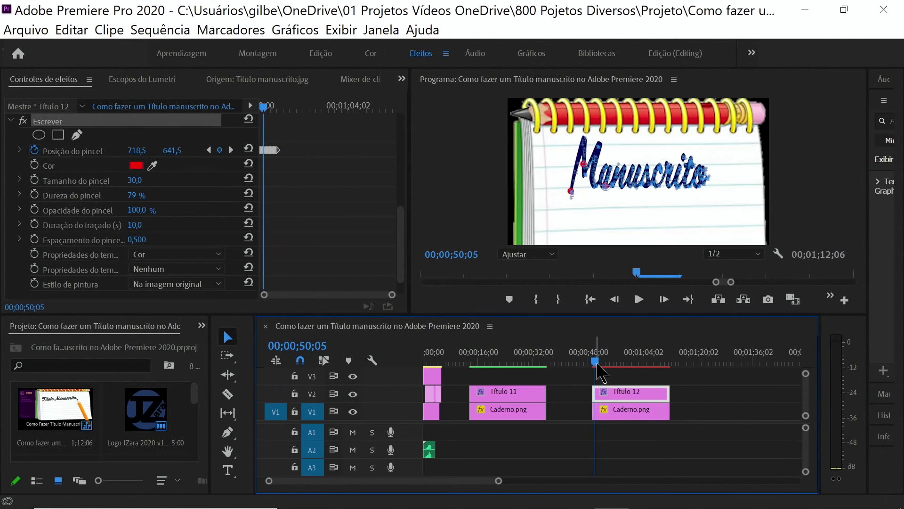
pyautogui.click(639, 299)
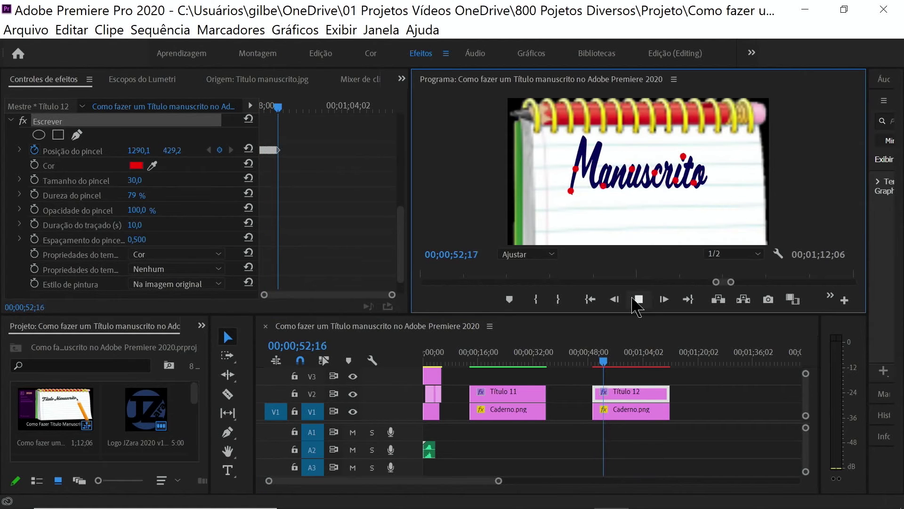
pyautogui.click(635, 300)
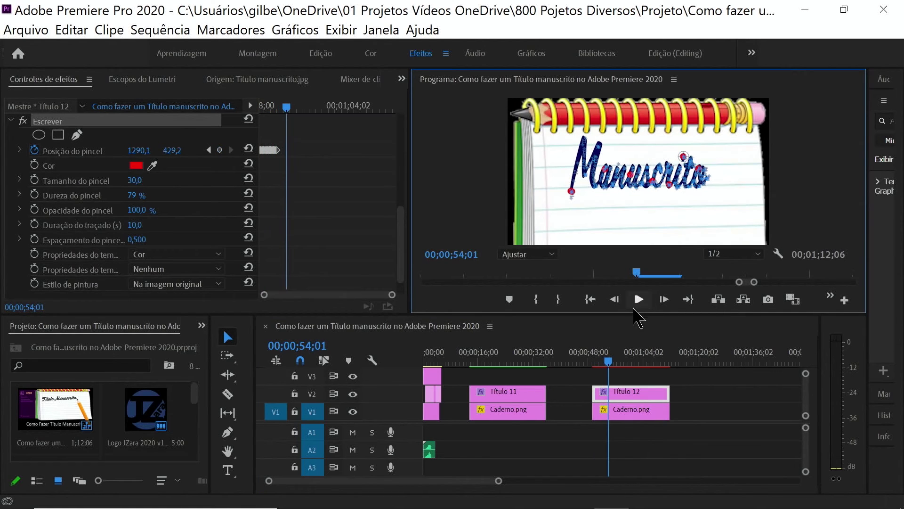
pyautogui.moveTo(619, 361); pyautogui.dragTo(604, 362)
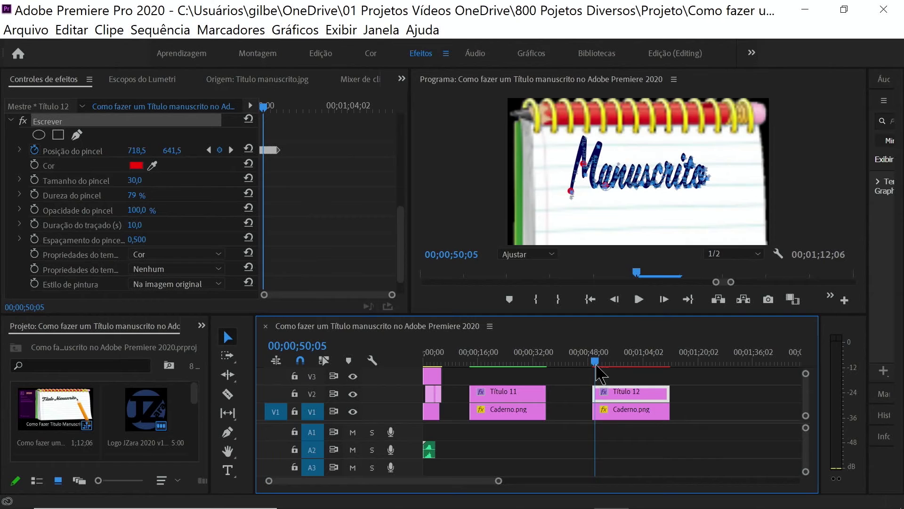
pyautogui.moveTo(613, 363); pyautogui.dragTo(598, 362)
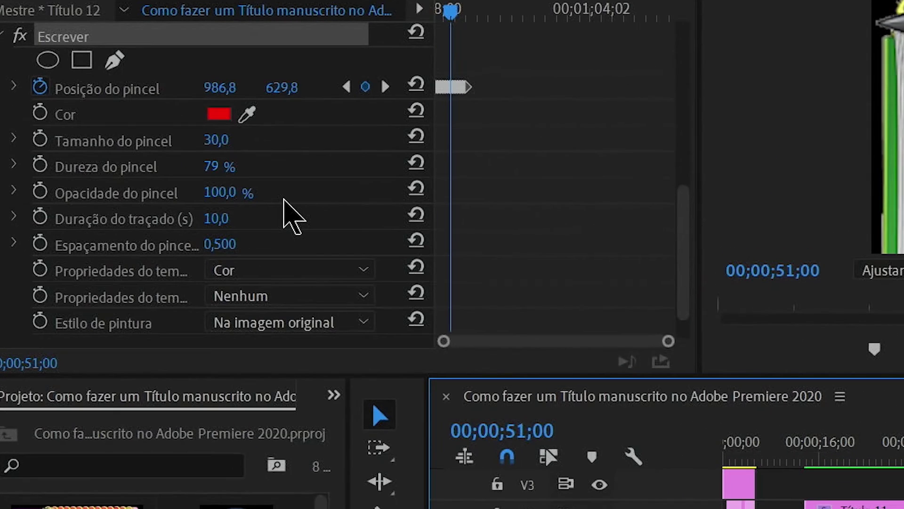
# Step: Change the Escrever brush spacing from 0,5 to 0,001
pyautogui.click(229, 243)
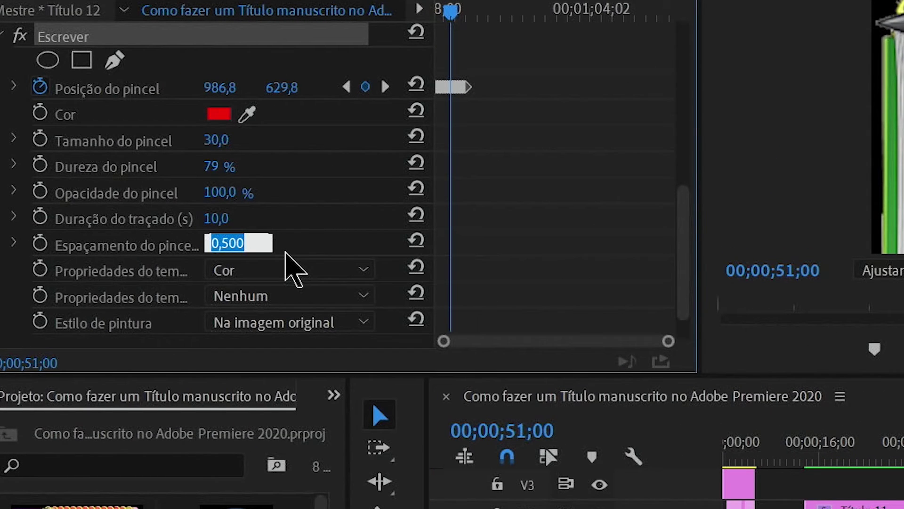
pyautogui.write('0,5')
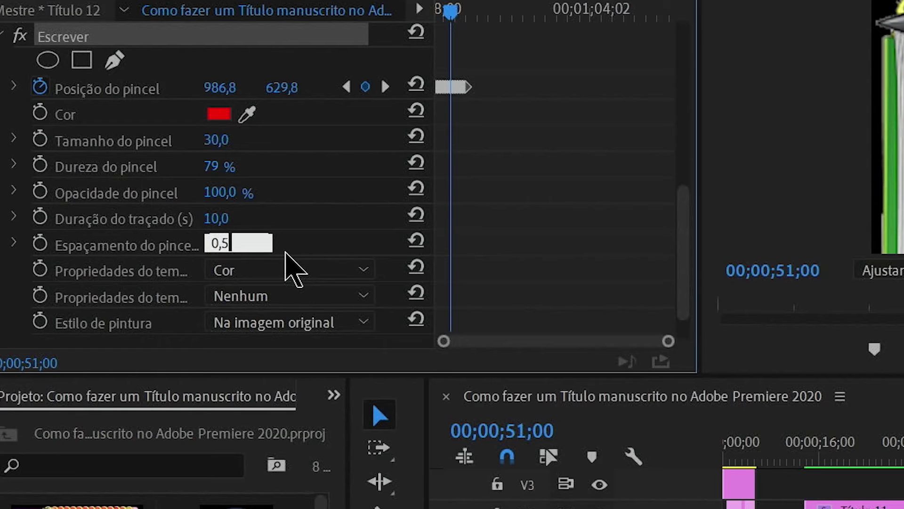
pyautogui.press('BackSpace')
pyautogui.write('00')
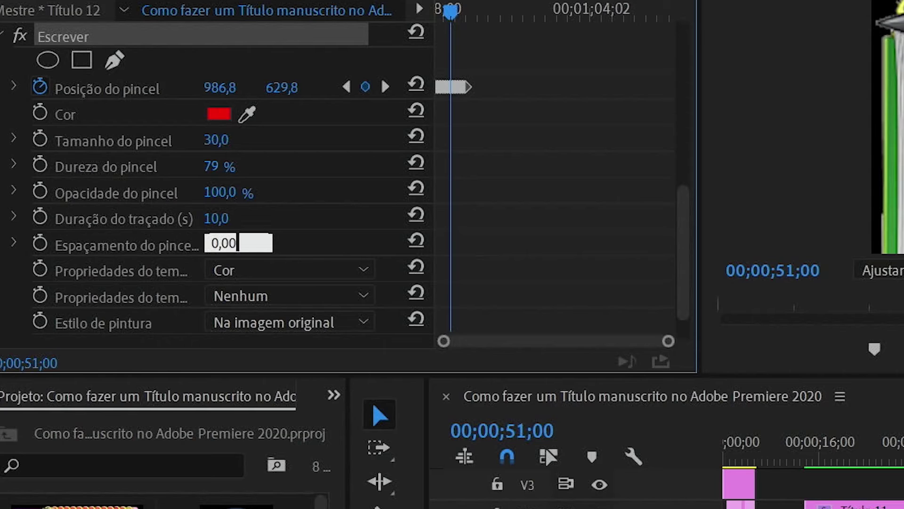
pyautogui.write('1')
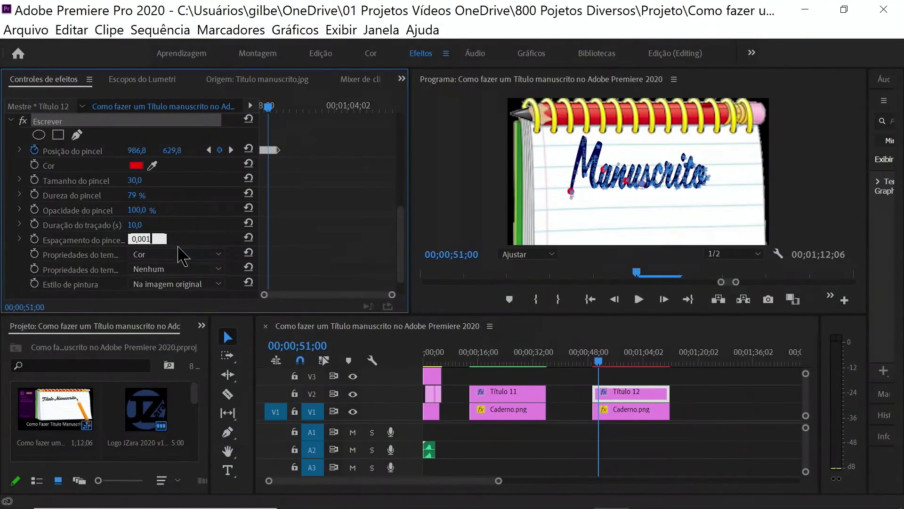
pyautogui.click(596, 363)
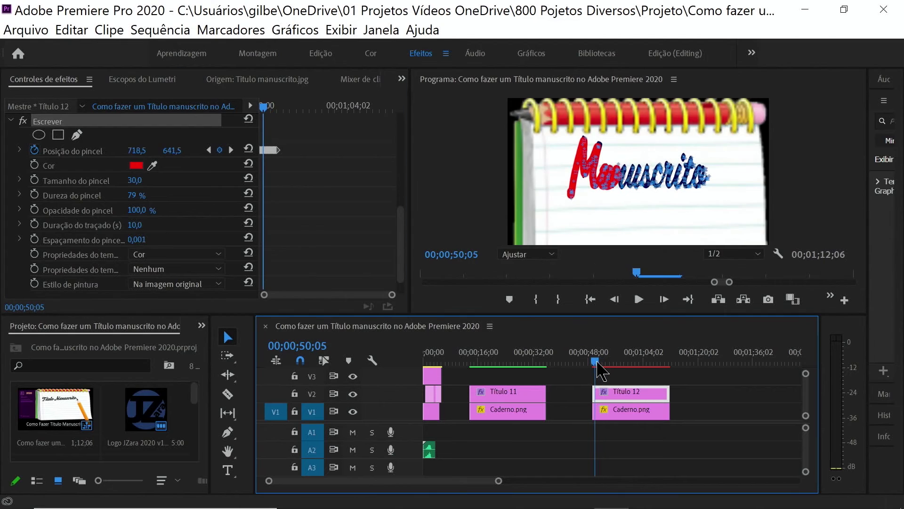
# Step: Replay Título 12 to check the continuous red stroke, then rewind before the clip
pyautogui.moveTo(597, 363); pyautogui.dragTo(595, 362)
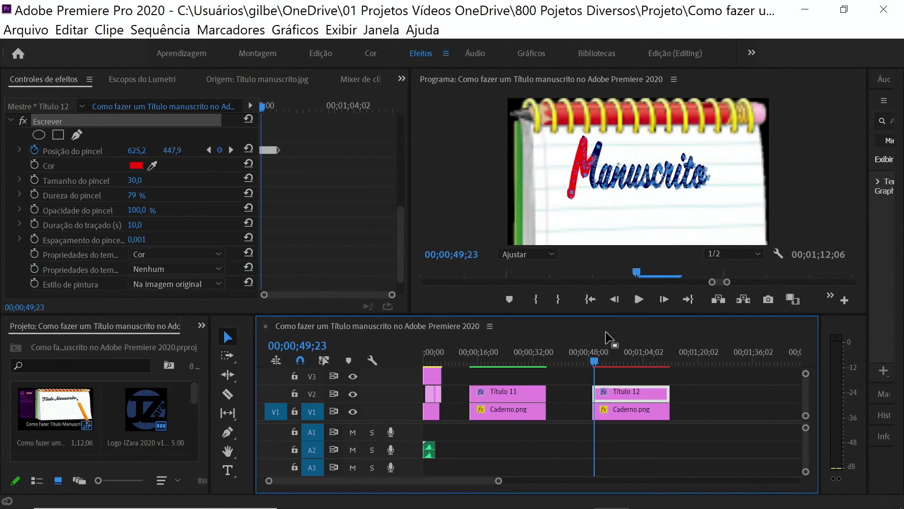
pyautogui.click(639, 300)
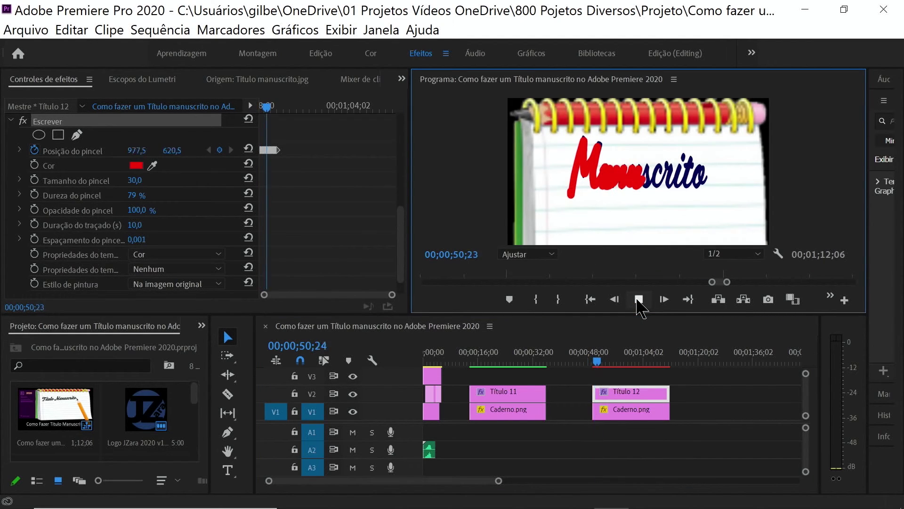
pyautogui.click(639, 300)
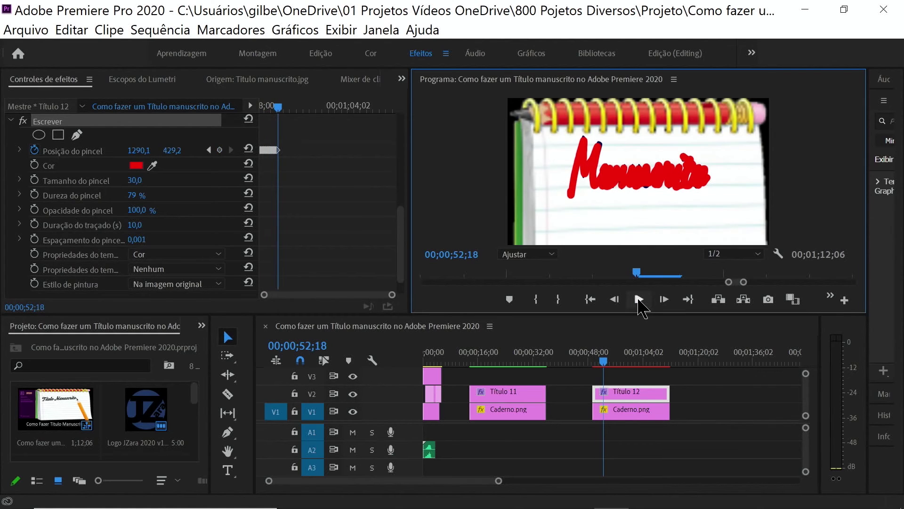
pyautogui.click(603, 361)
pyautogui.moveTo(603, 361); pyautogui.dragTo(595, 372)
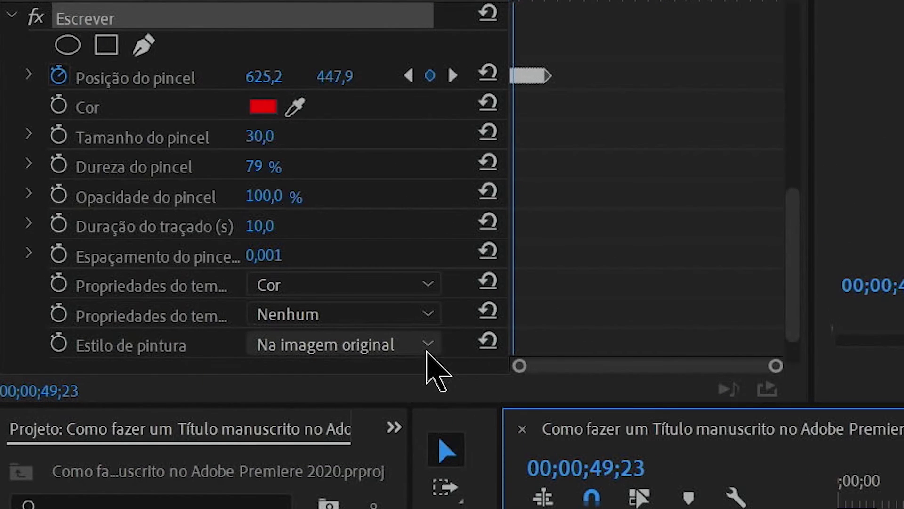
# Step: Set Escrever's Estilo de pintura to Revelar imagem original, then view Program output full screen from just before Título 12
pyautogui.click(429, 367)
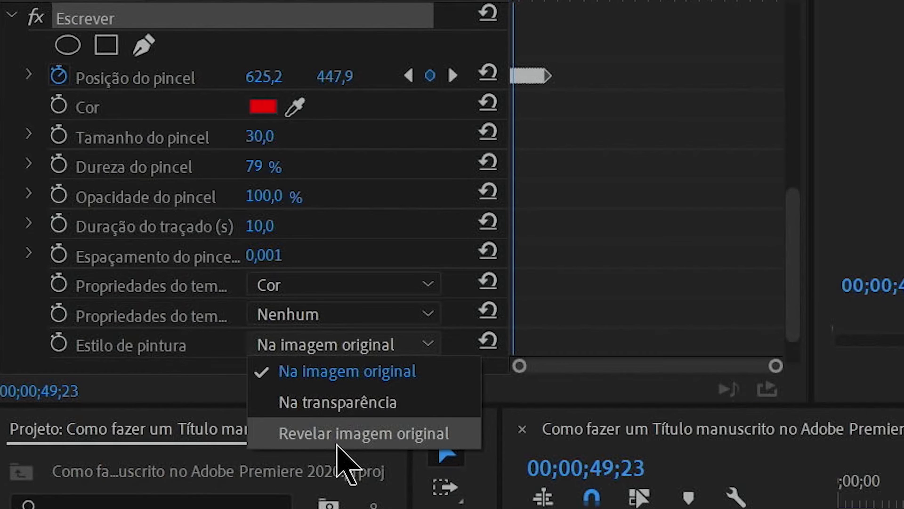
pyautogui.click(355, 439)
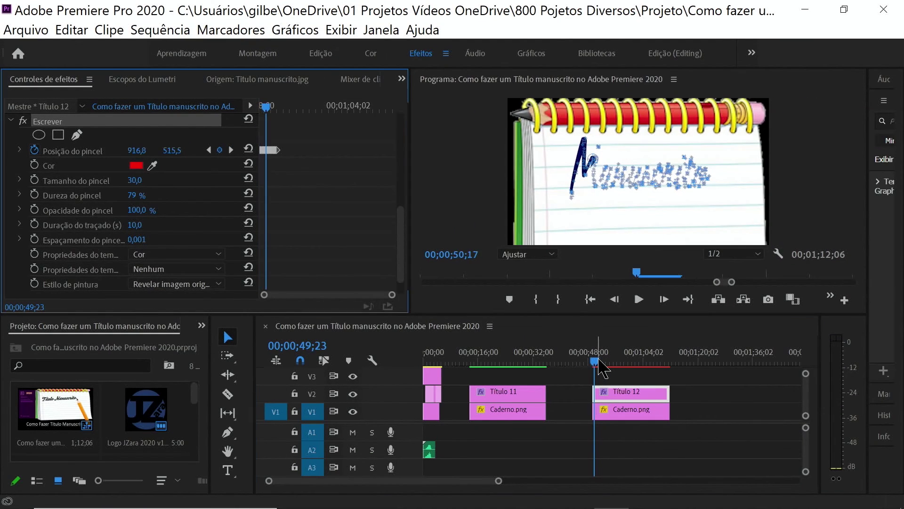
pyautogui.click(588, 363)
pyautogui.moveTo(589, 363); pyautogui.dragTo(593, 364)
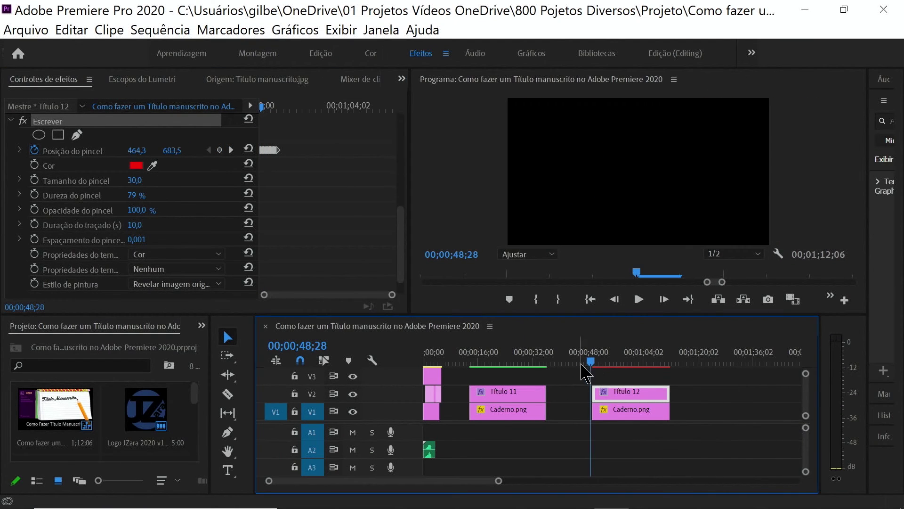
pyautogui.click(473, 184)
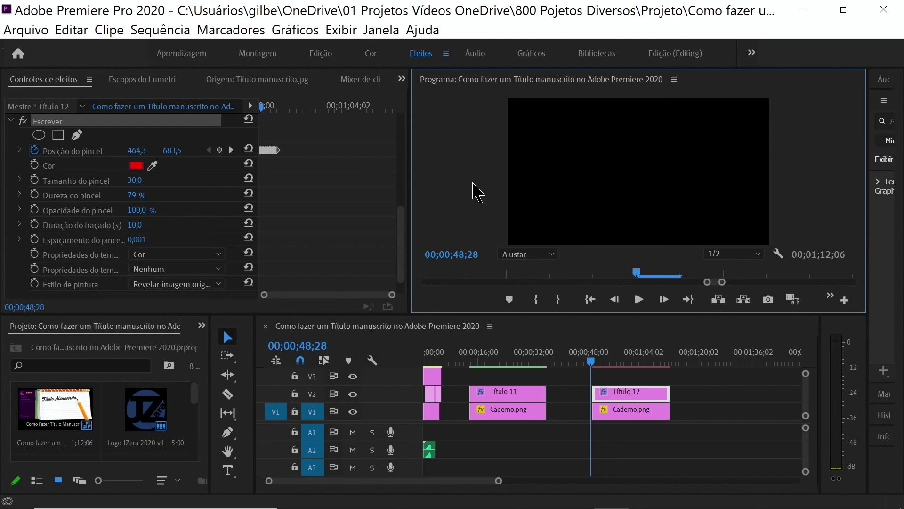
pyautogui.hotkey('ctrl', '`')
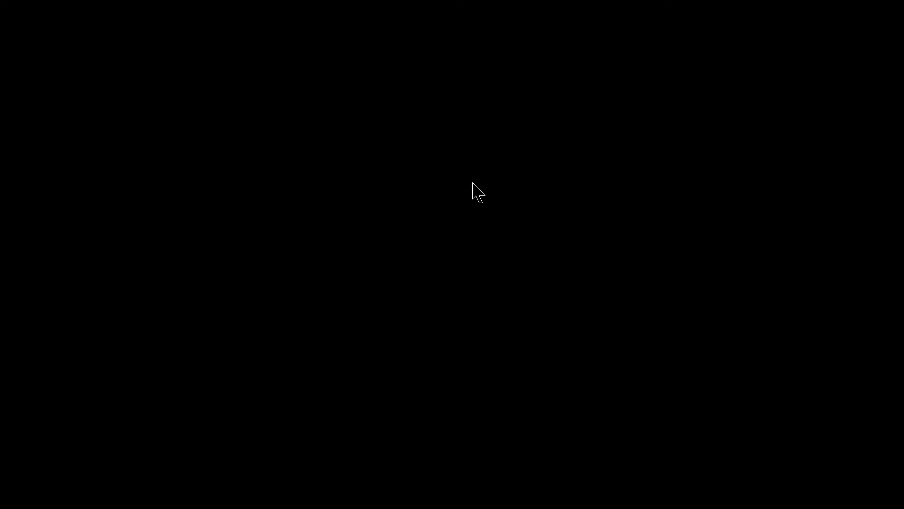
pyautogui.press('space')
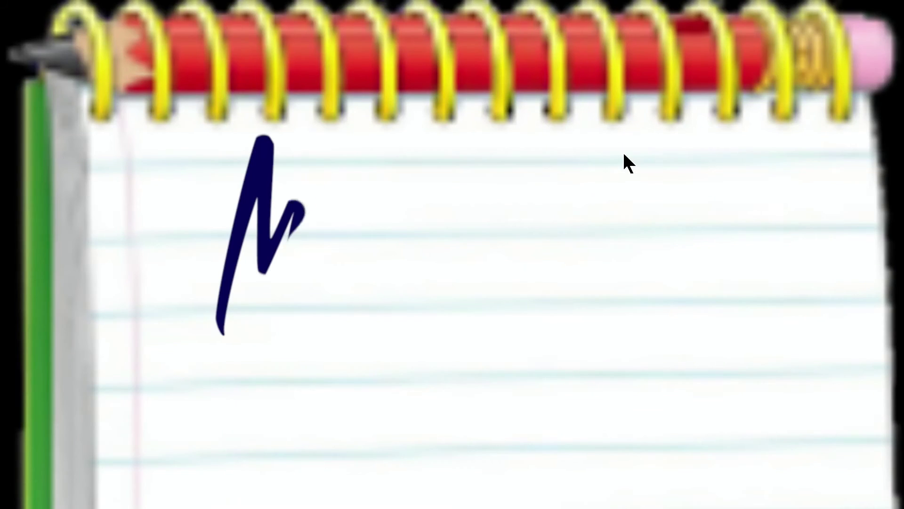